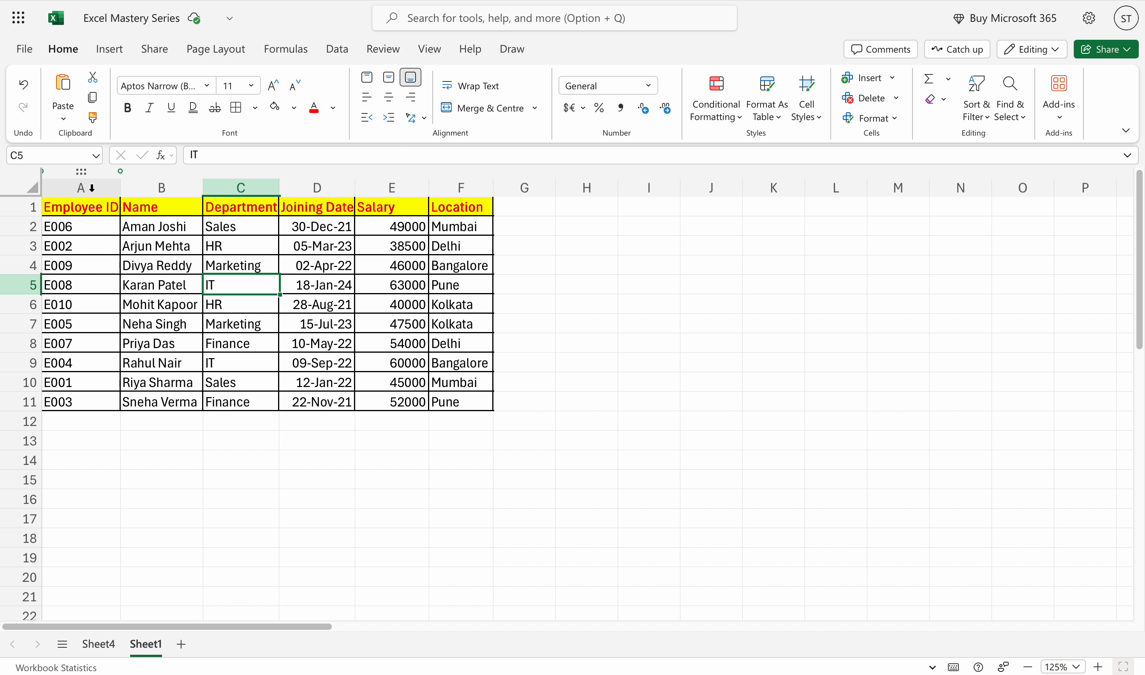
# Insert a 2-D clustered column chart from the Employee ID and Salary columns.
pyautogui.click(91, 188)
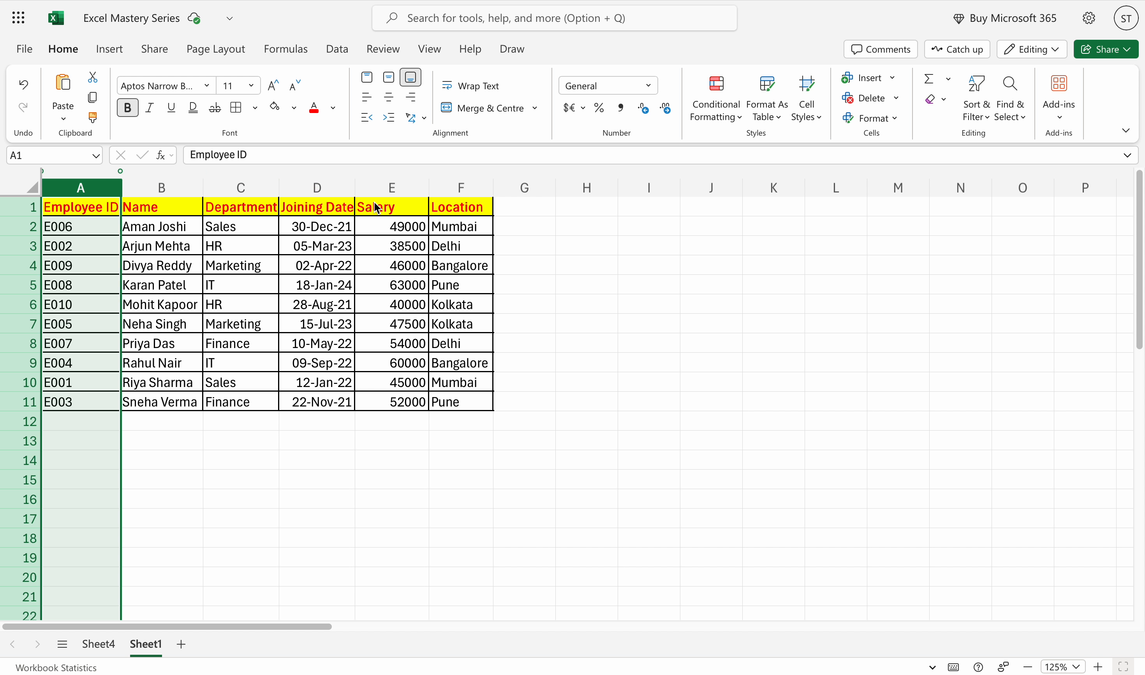
pyautogui.keyDown('super'); pyautogui.click(392, 186); pyautogui.keyUp('super')
pyautogui.rightClick(392, 185)
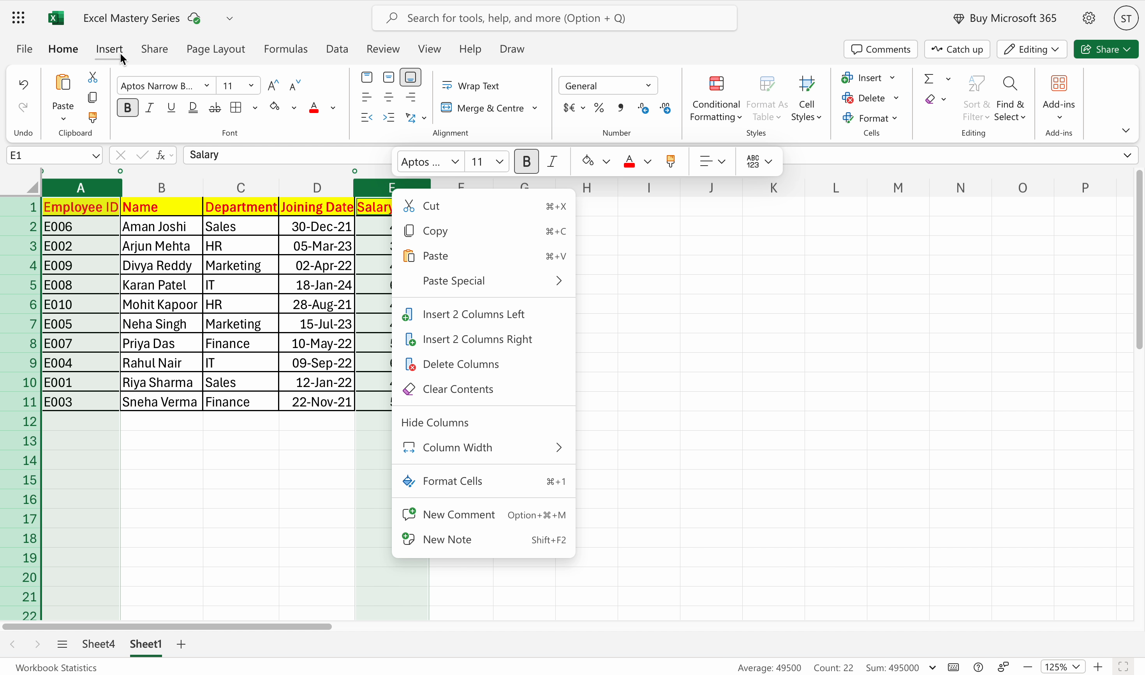
pyautogui.click(109, 49)
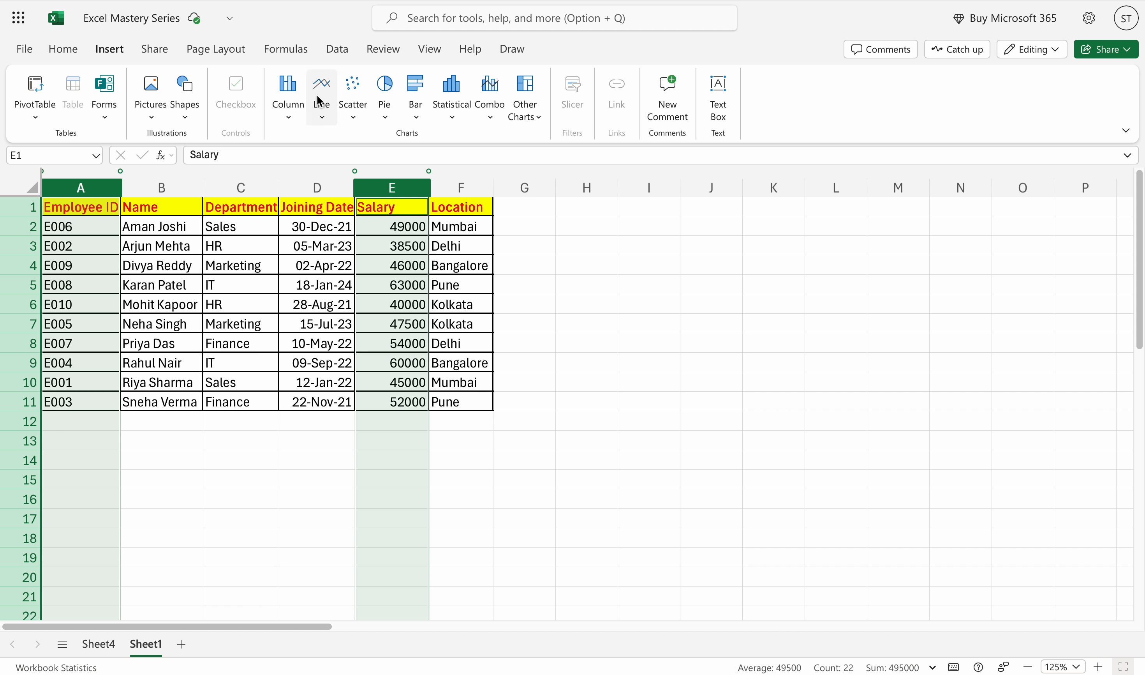
pyautogui.click(289, 93)
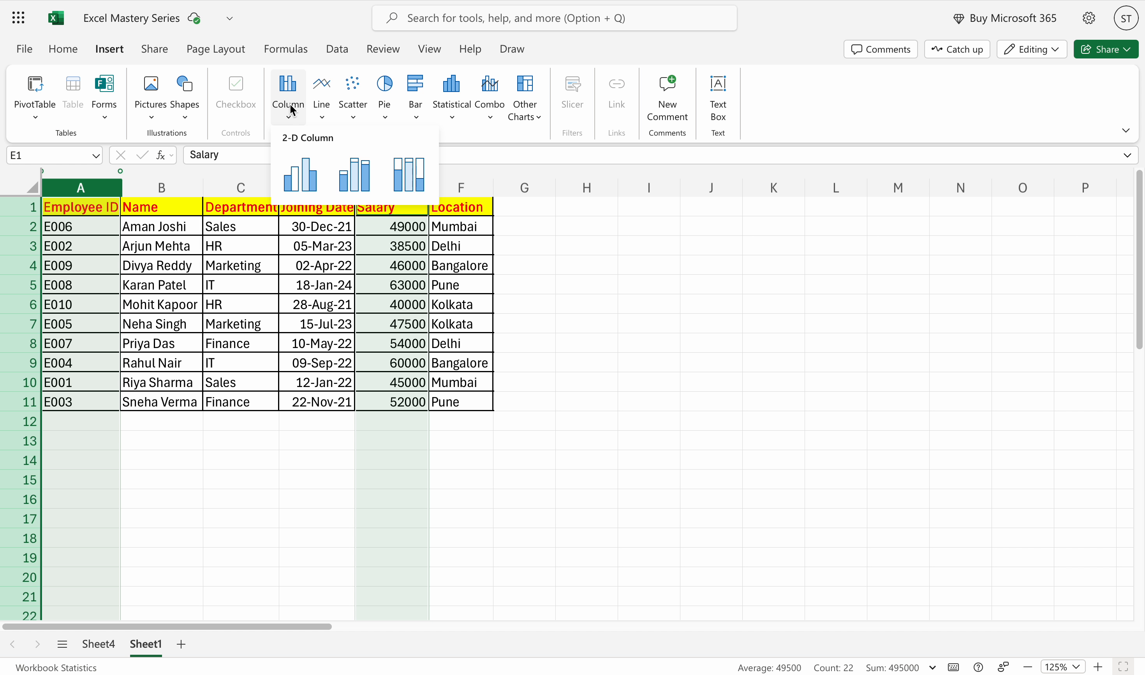
pyautogui.click(309, 183)
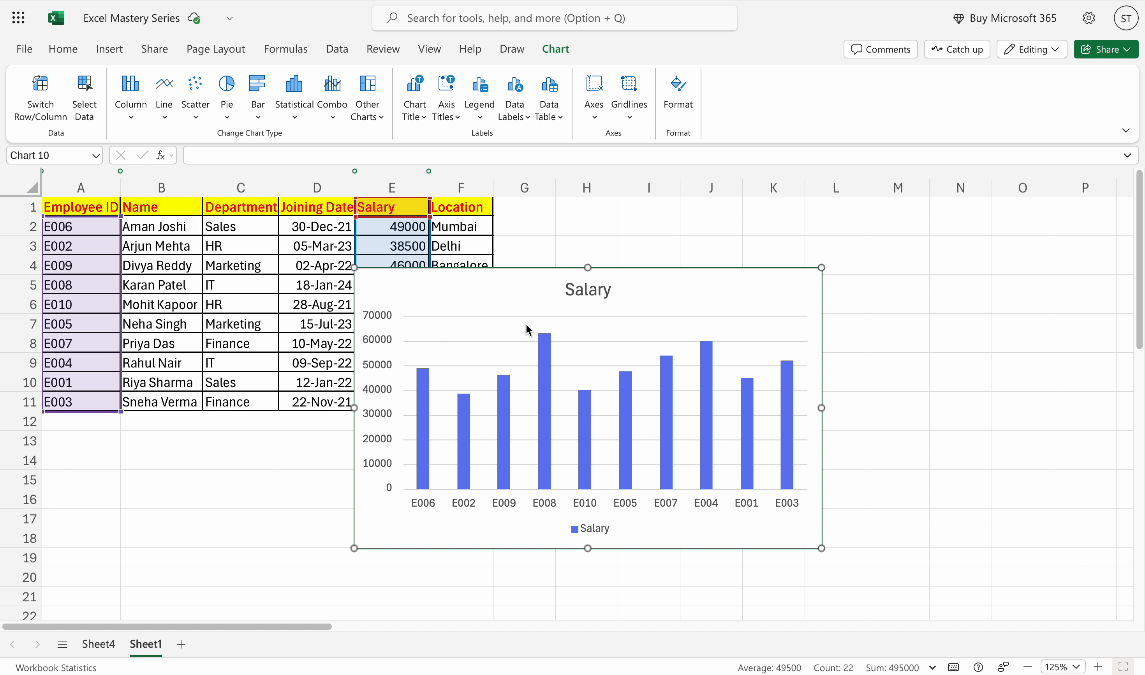
# Move the salary chart beside the employee table and enlarge it to span about columns G to O, down to row 18.
pyautogui.click(710, 299)
pyautogui.moveTo(710, 299); pyautogui.dragTo(868, 240)
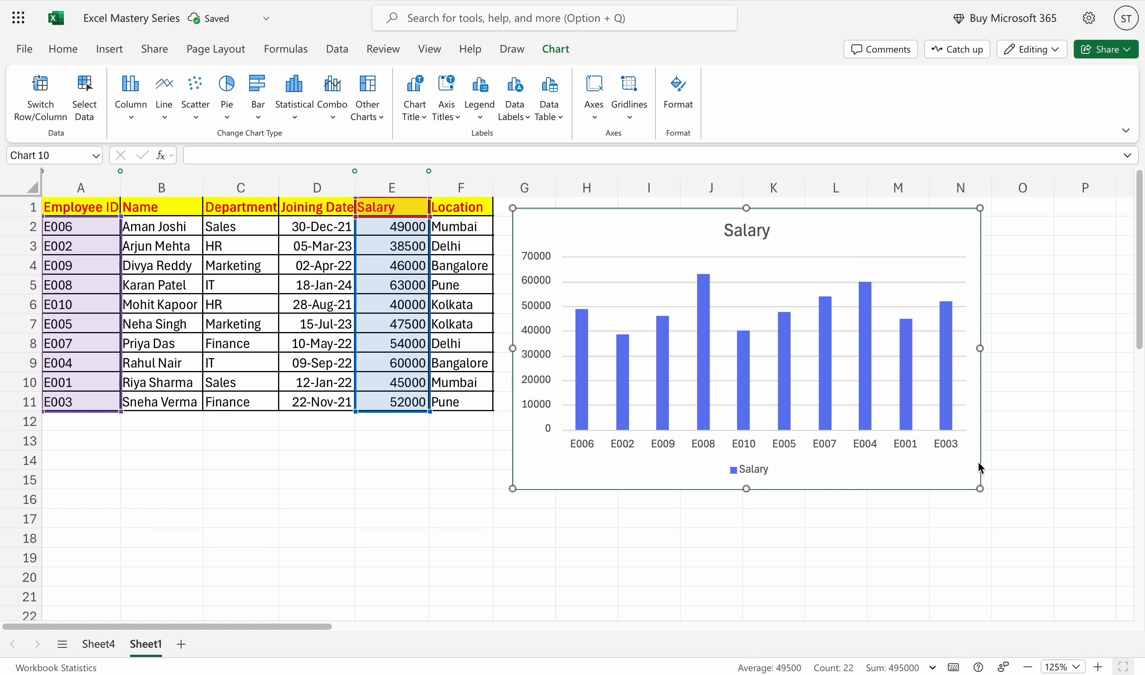
pyautogui.moveTo(981, 488); pyautogui.dragTo(1028, 546)
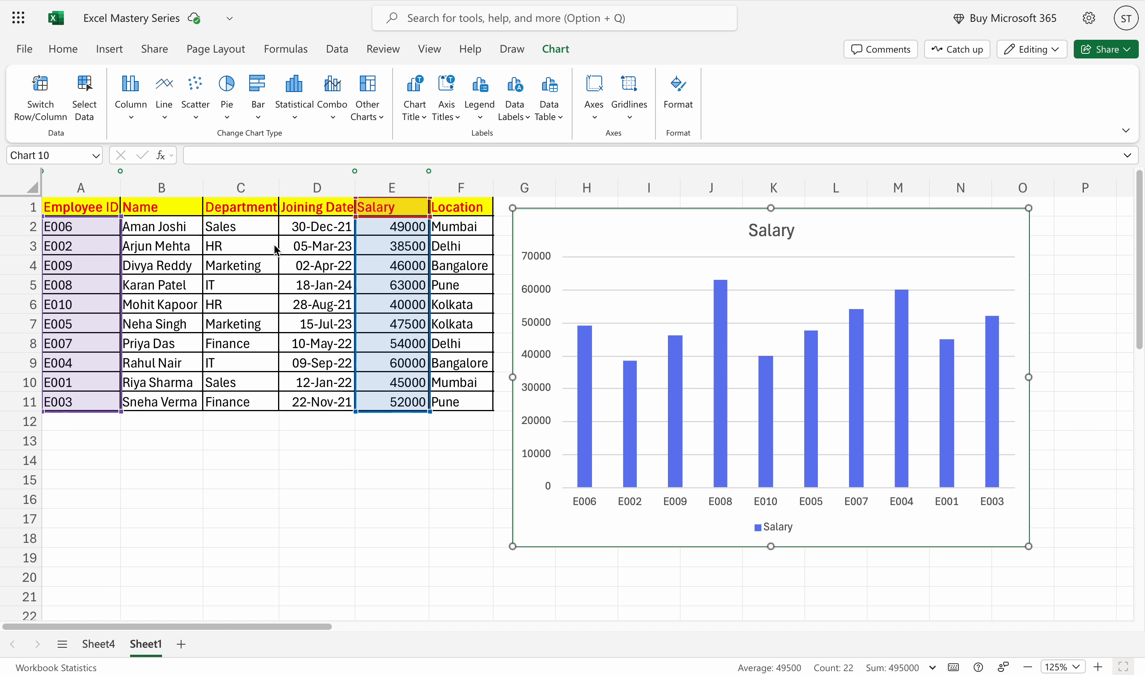
# Try the chart with rows and columns switched and as a 2-D line chart, restoring the original clustered column layout each time.
pyautogui.click(40, 92)
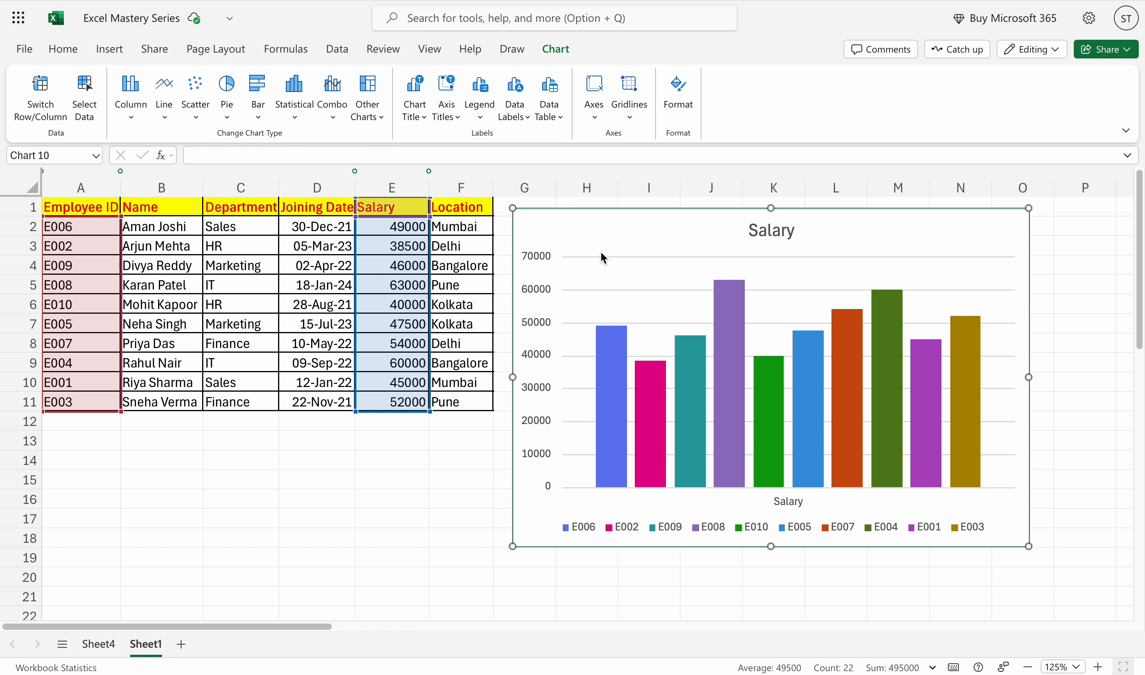
pyautogui.click(41, 111)
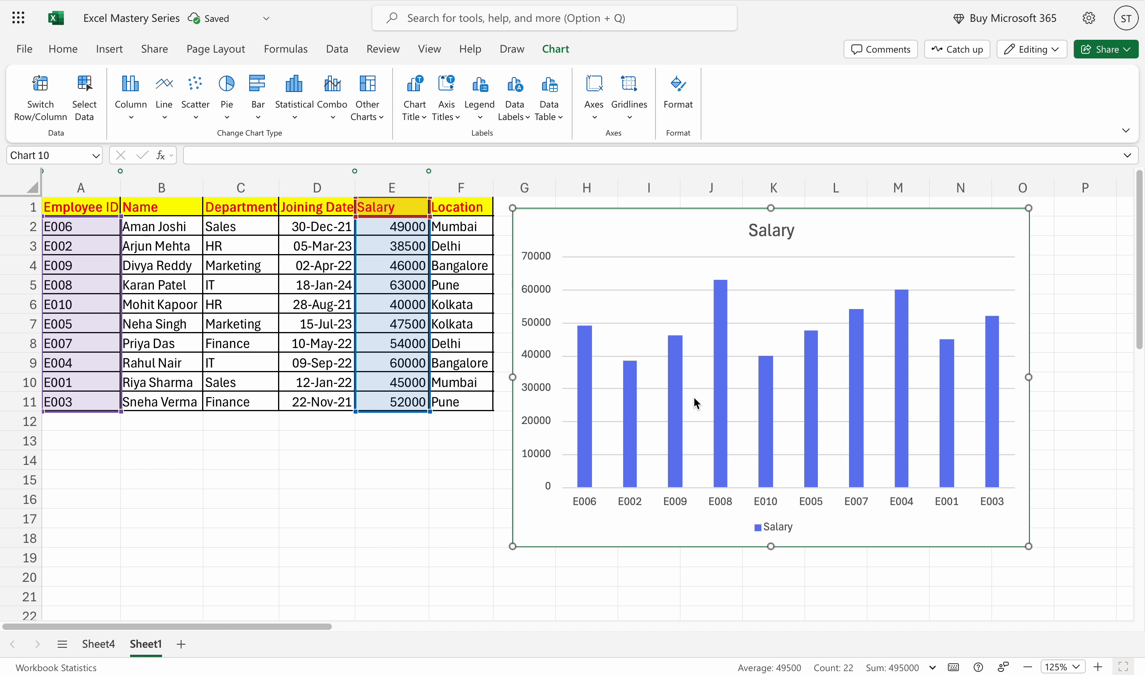
pyautogui.click(164, 88)
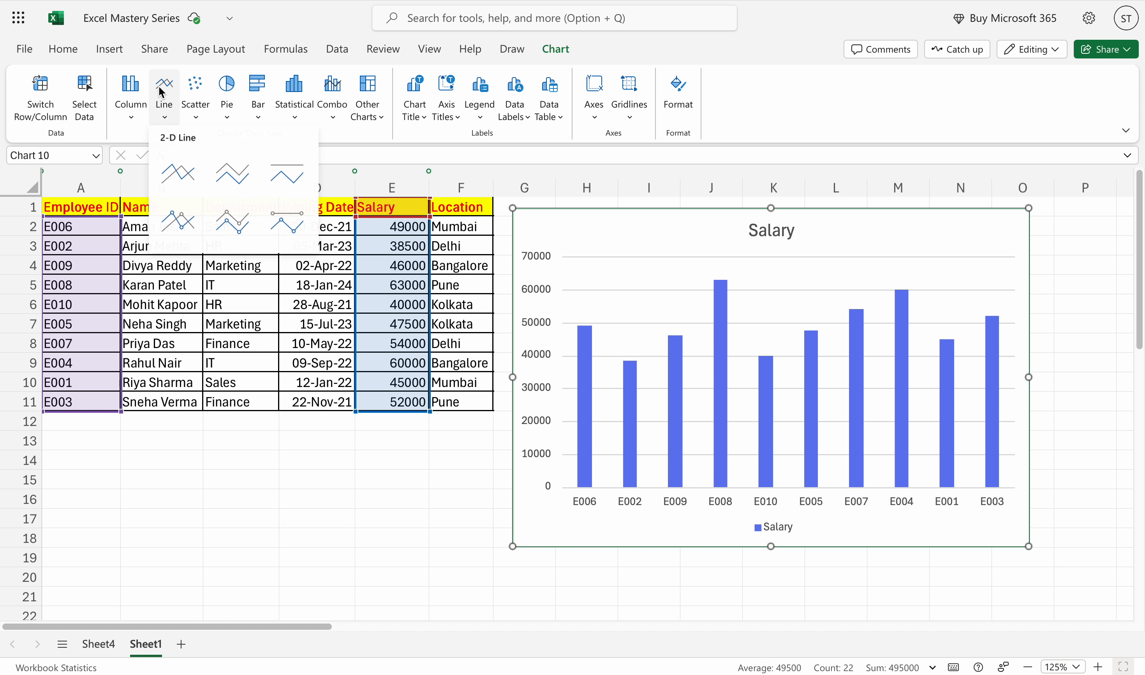
pyautogui.click(191, 187)
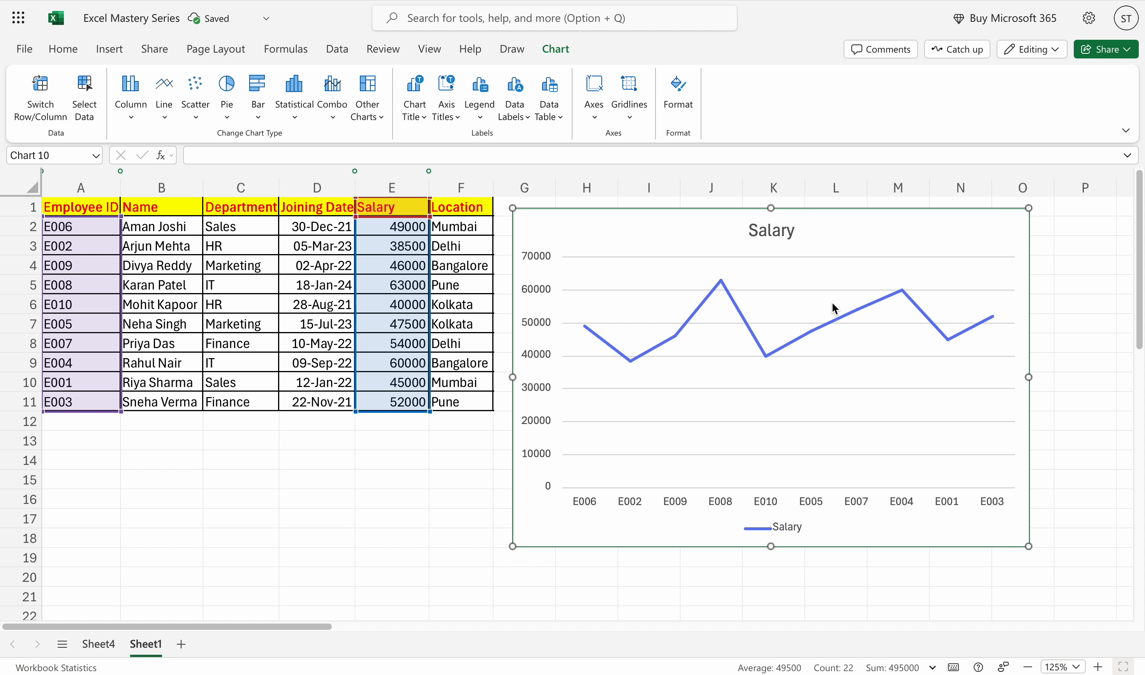
pyautogui.click(131, 96)
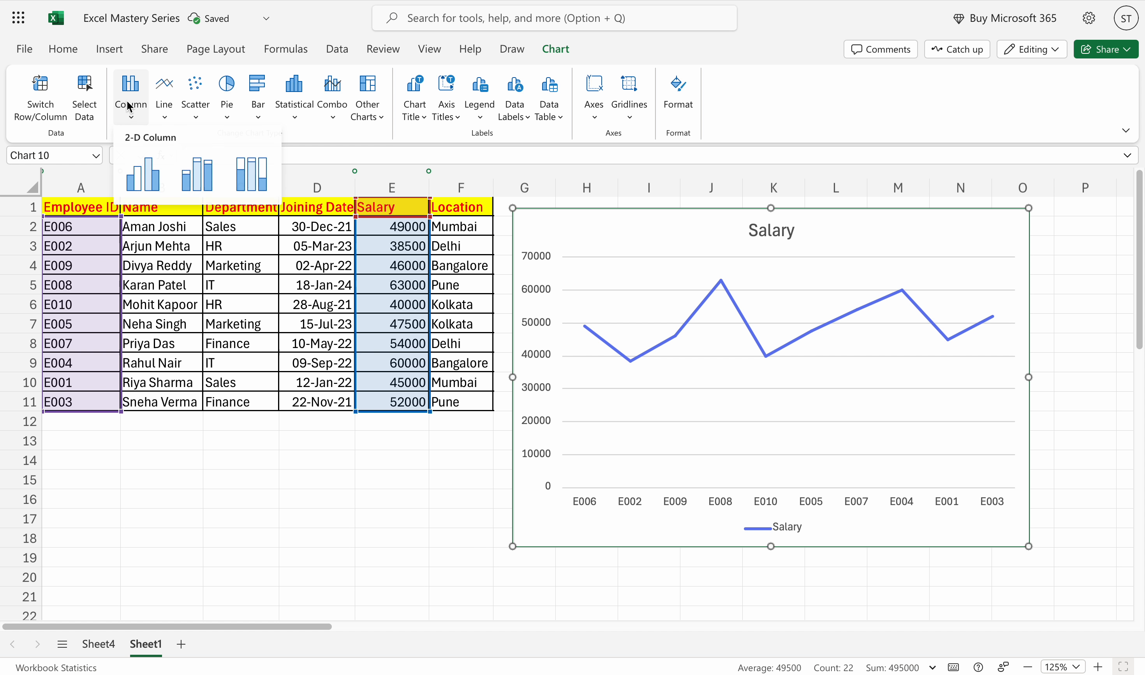
pyautogui.click(145, 182)
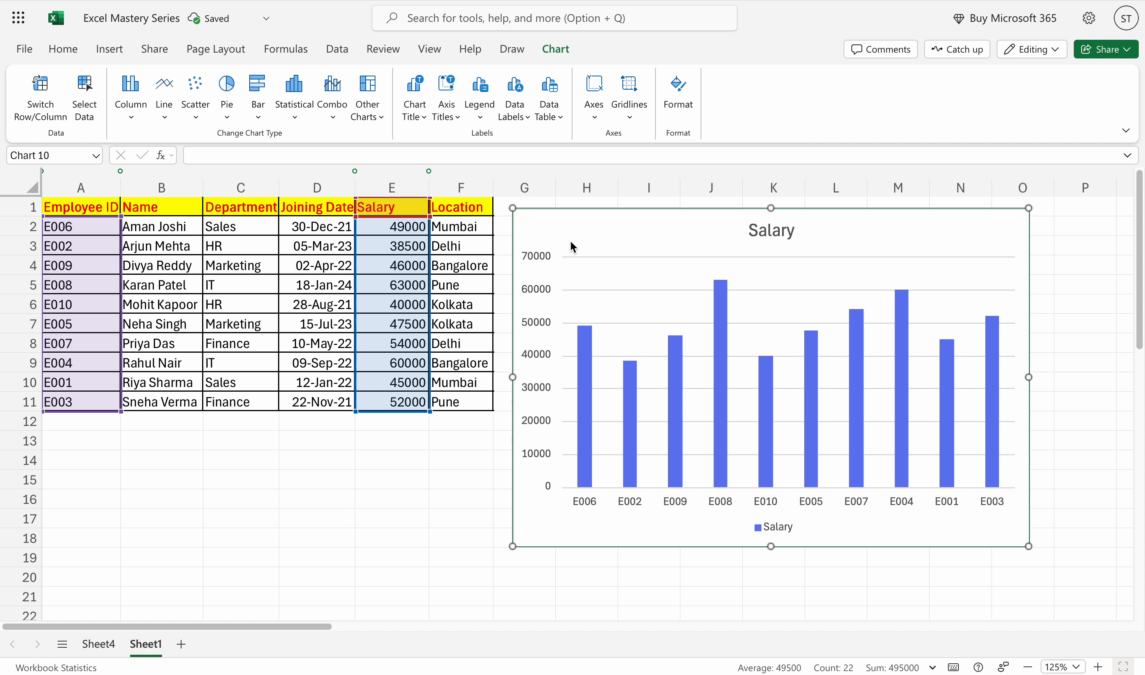
# Change the chart title to "Employee wise salary".
pyautogui.click(414, 111)
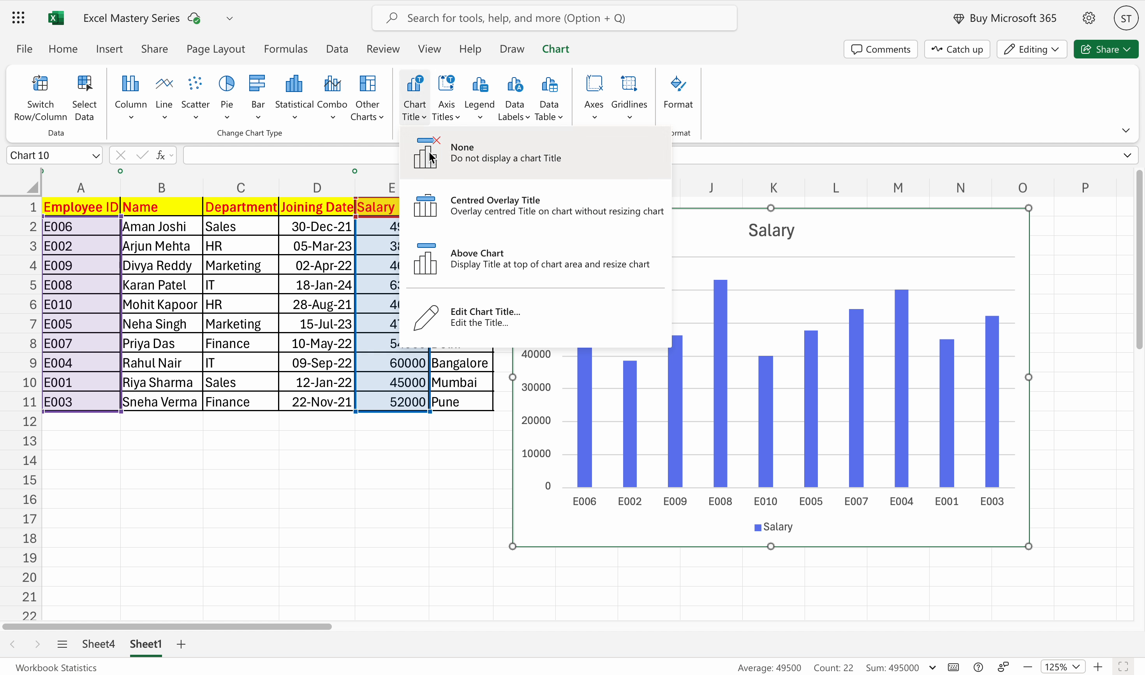
pyautogui.click(491, 315)
pyautogui.click(521, 347)
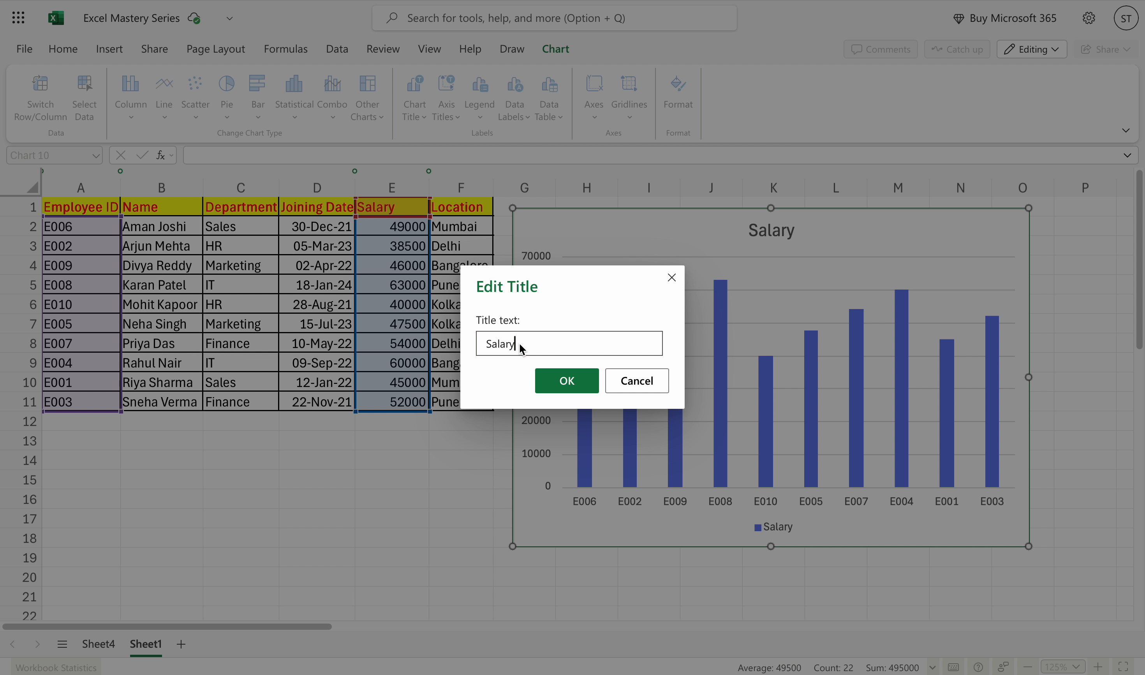
pyautogui.press('BackSpace')
pyautogui.press('BackSpace')
pyautogui.press('BackSpace')
pyautogui.press('Return')
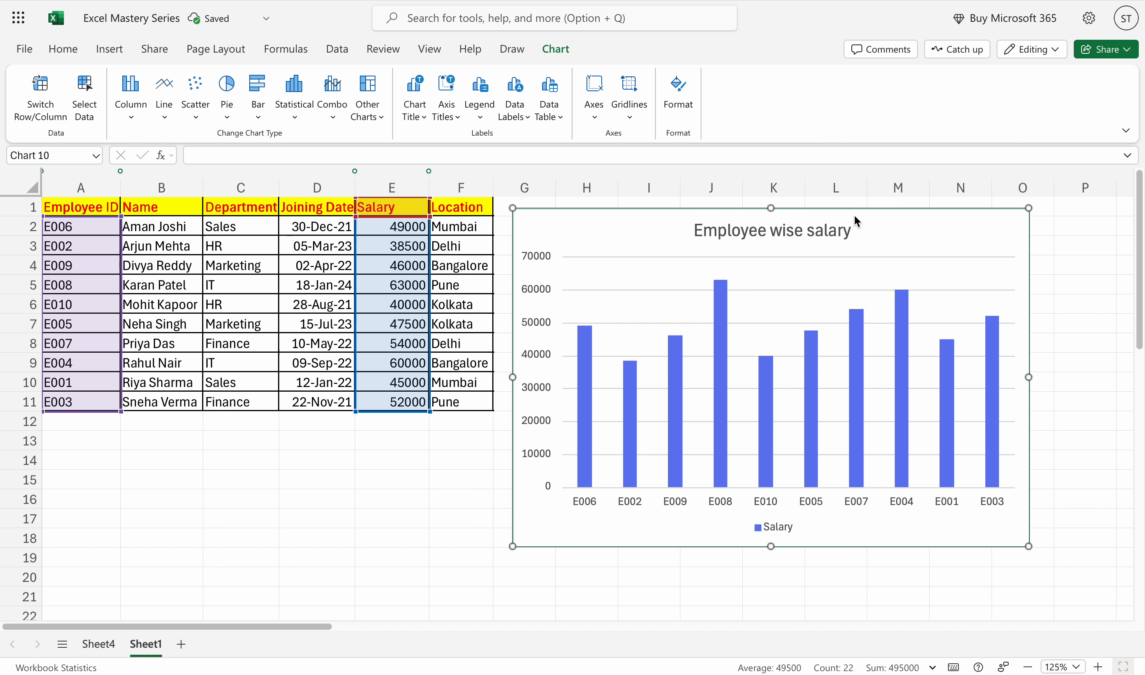
# Add data labels to the salary chart at the Outside End position.
pyautogui.click(513, 109)
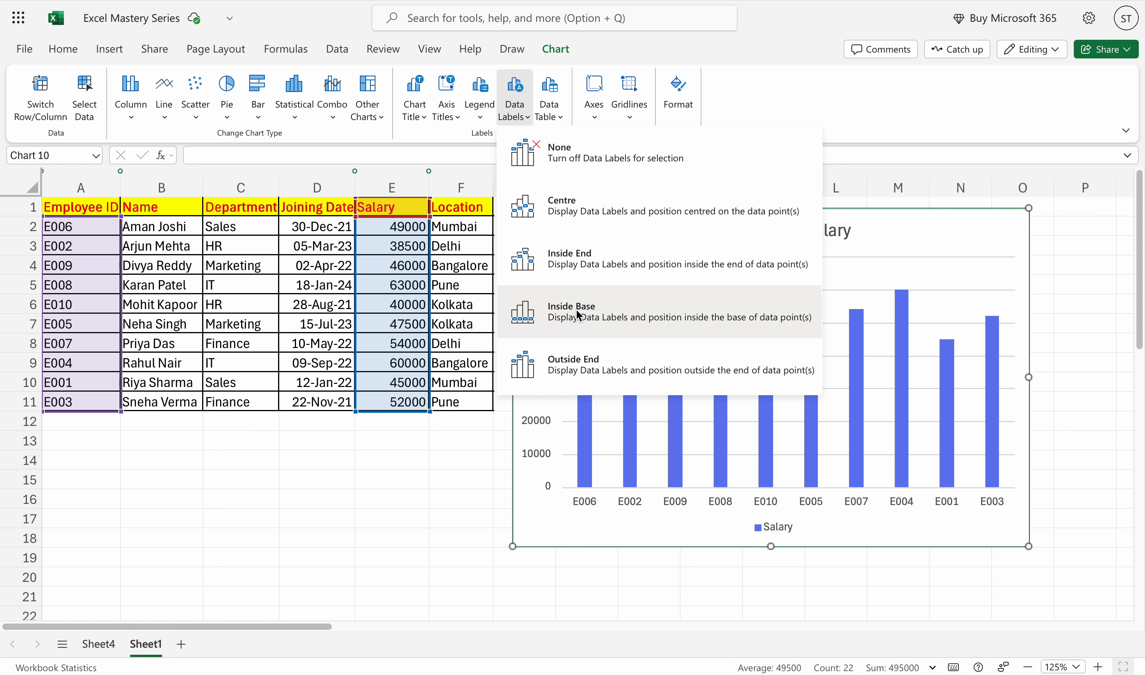
pyautogui.click(581, 372)
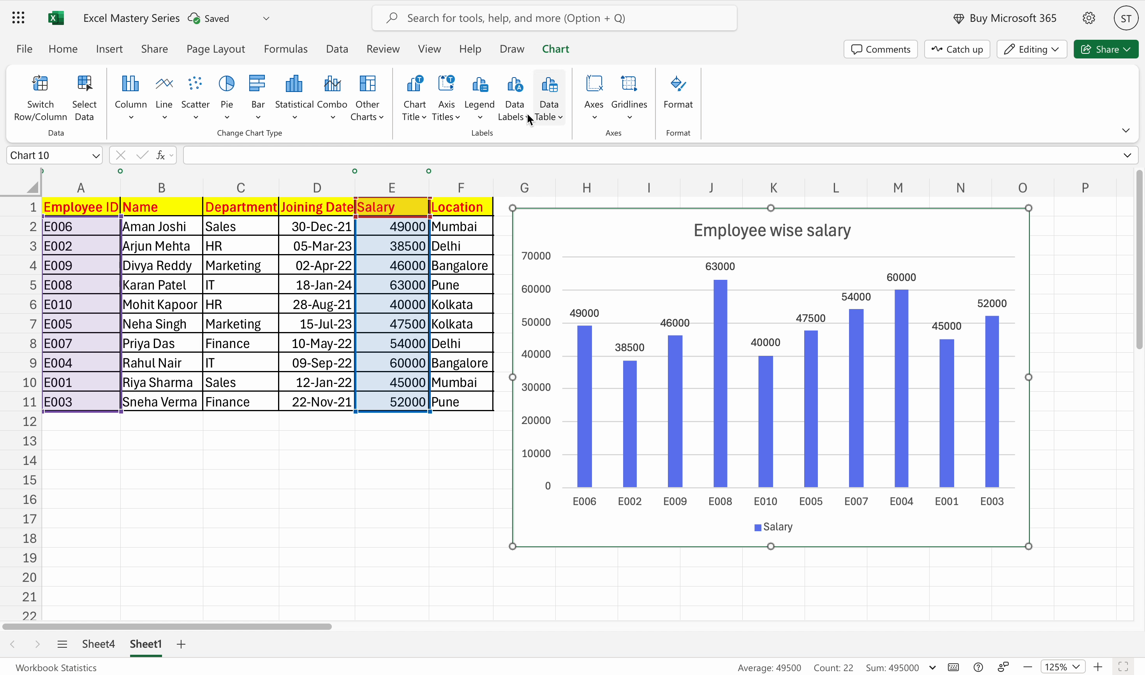
# Try the Inside Base, Centre and Inside End data label positions and return the labels to Outside End.
pyautogui.click(514, 110)
pyautogui.click(552, 305)
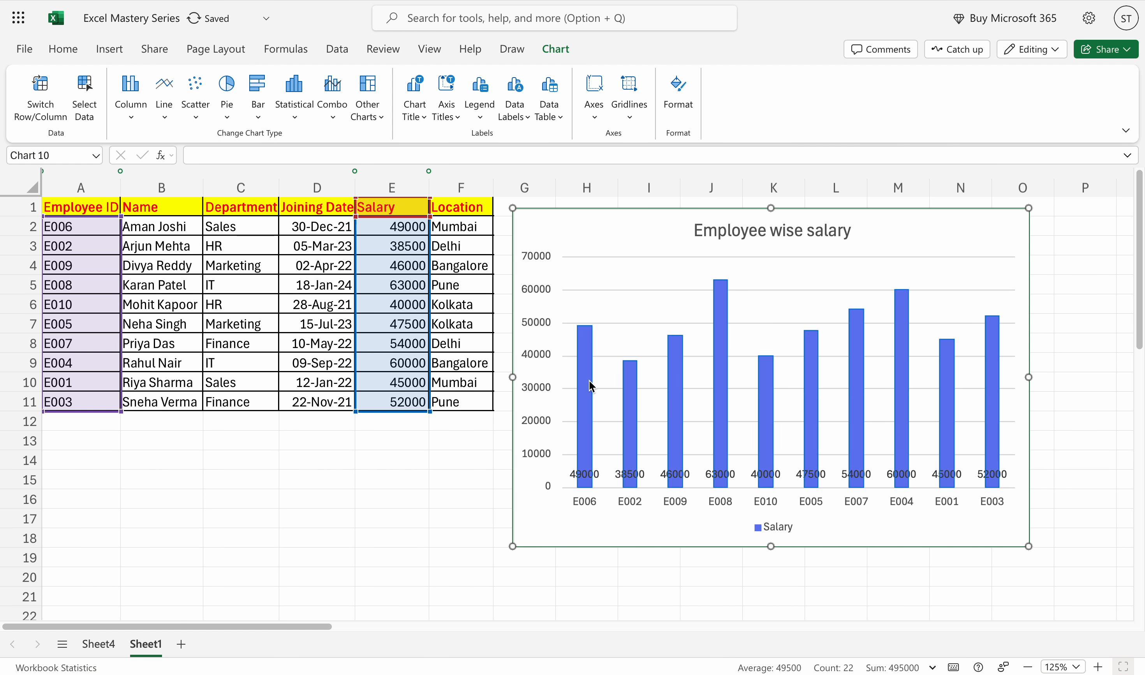
pyautogui.click(515, 110)
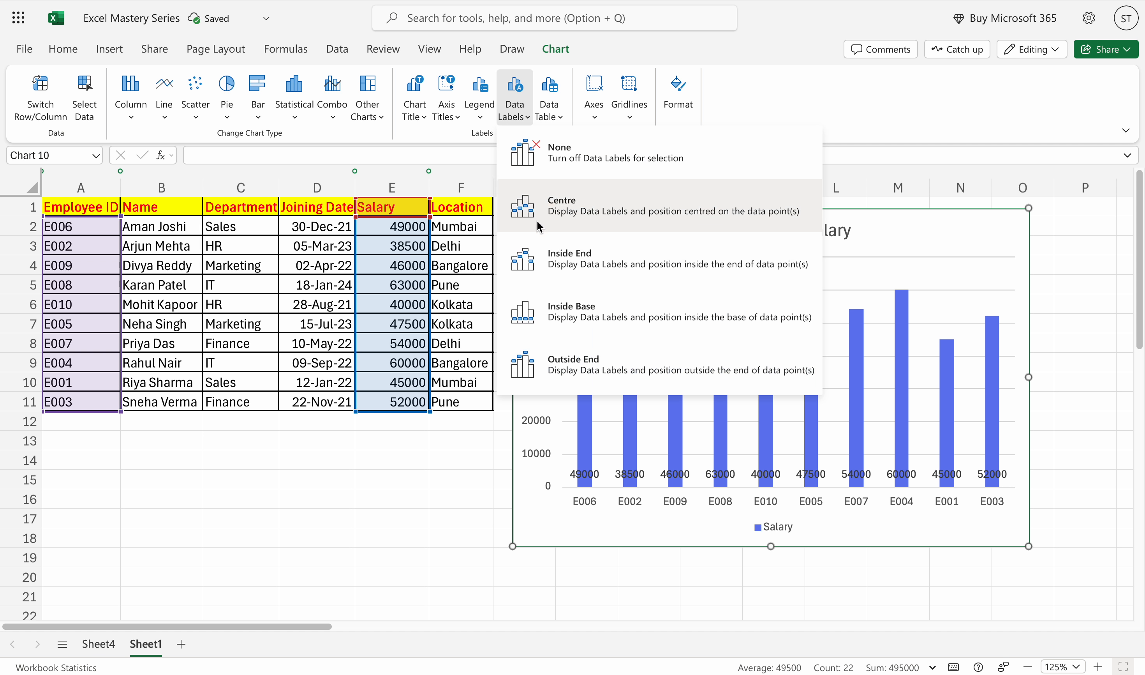
pyautogui.click(564, 223)
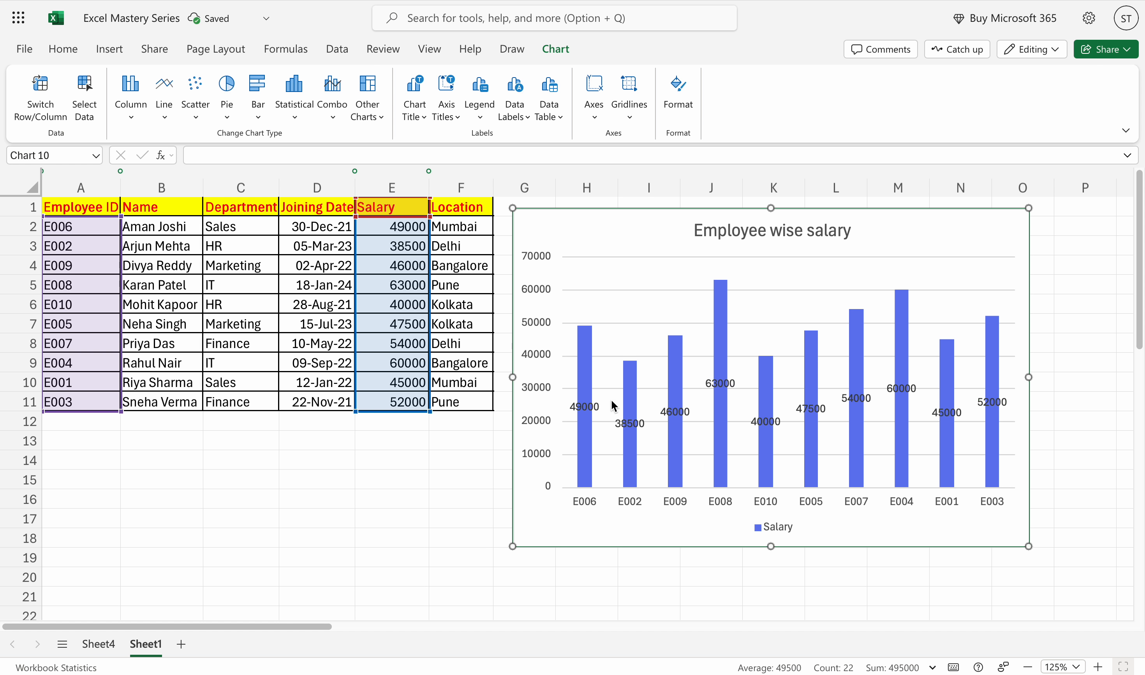
pyautogui.click(514, 110)
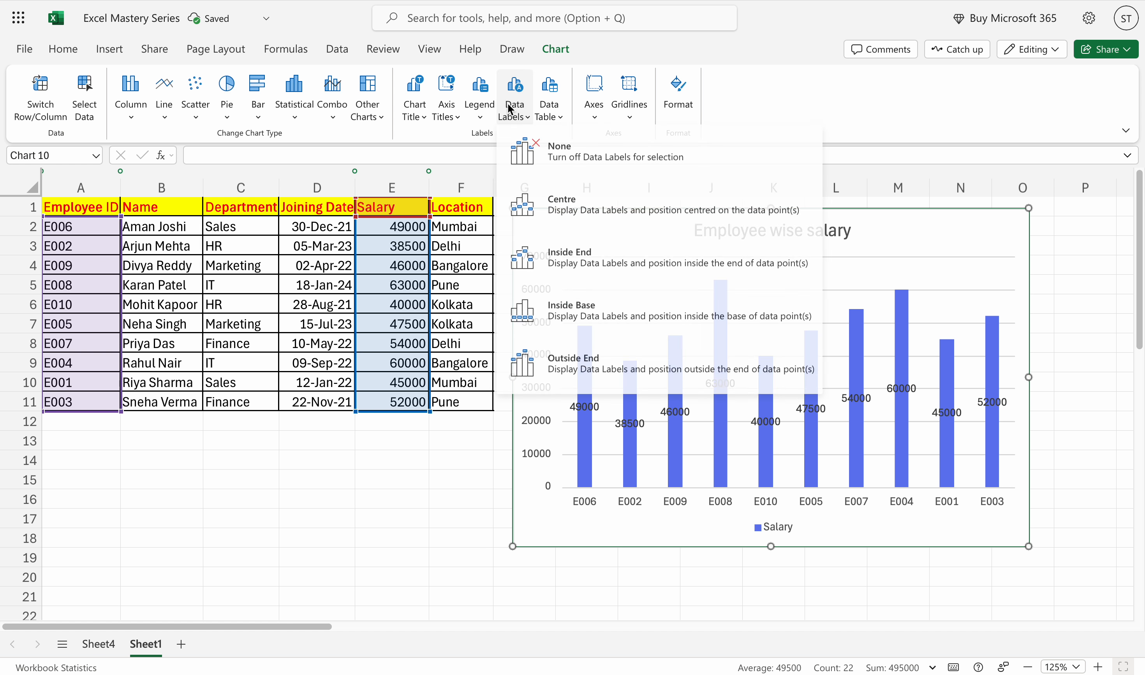
pyautogui.click(573, 283)
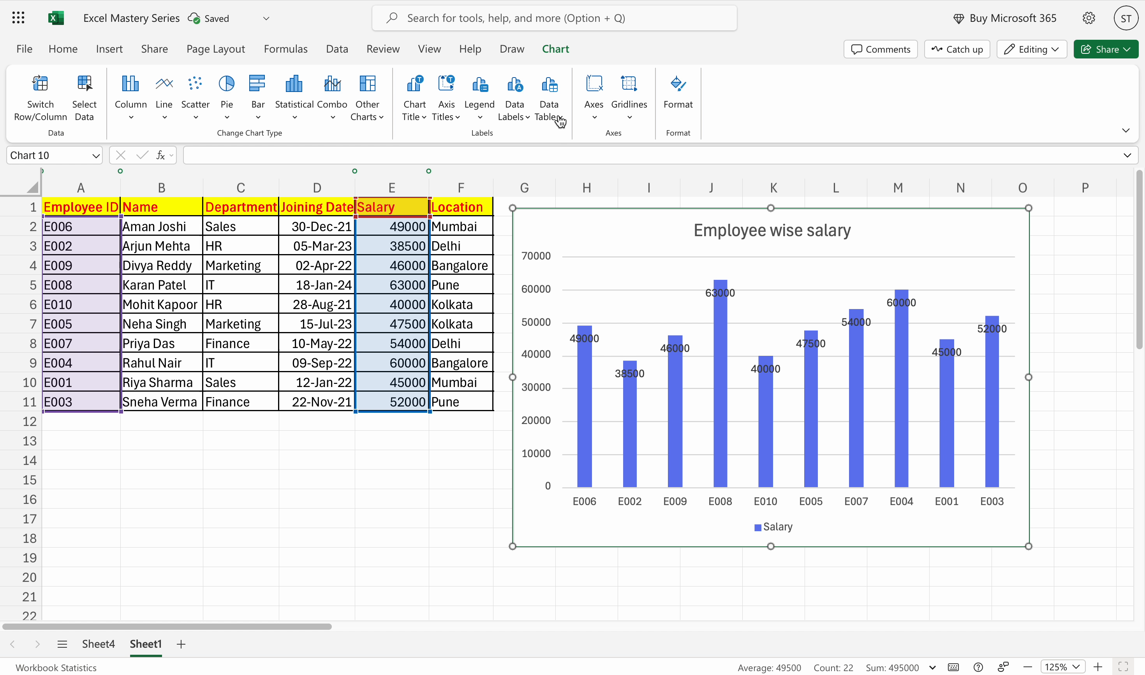
pyautogui.click(521, 88)
pyautogui.click(592, 371)
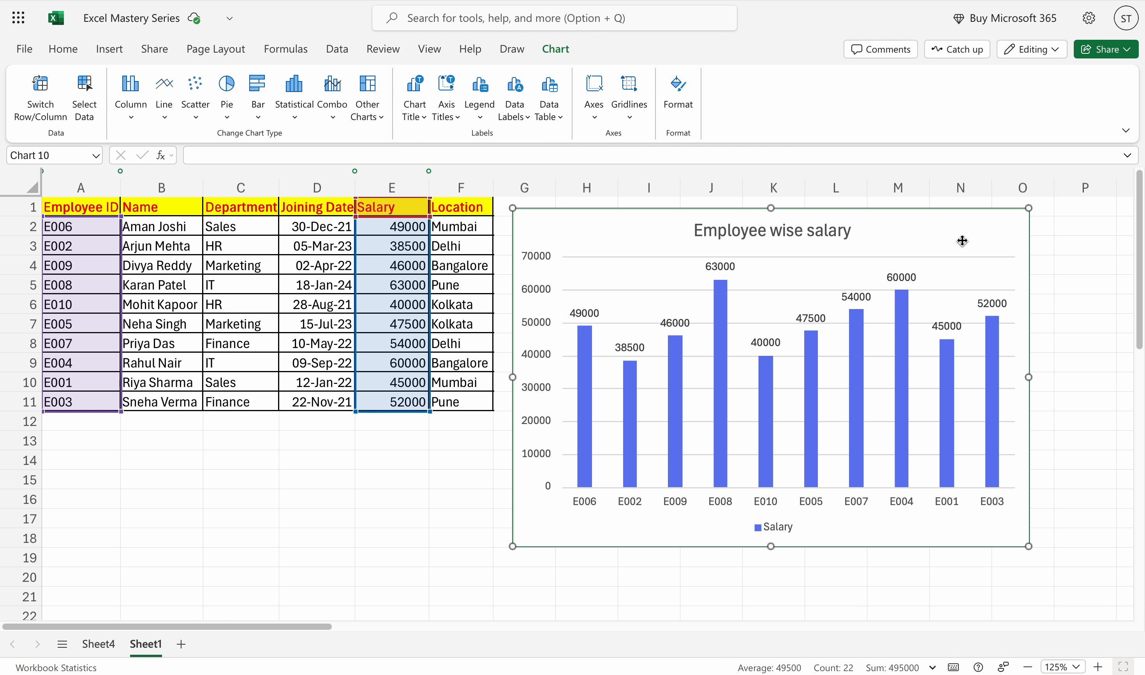
# Fill the Salary series columns with light blue after trying black, and give them a black outline.
pyautogui.click(678, 88)
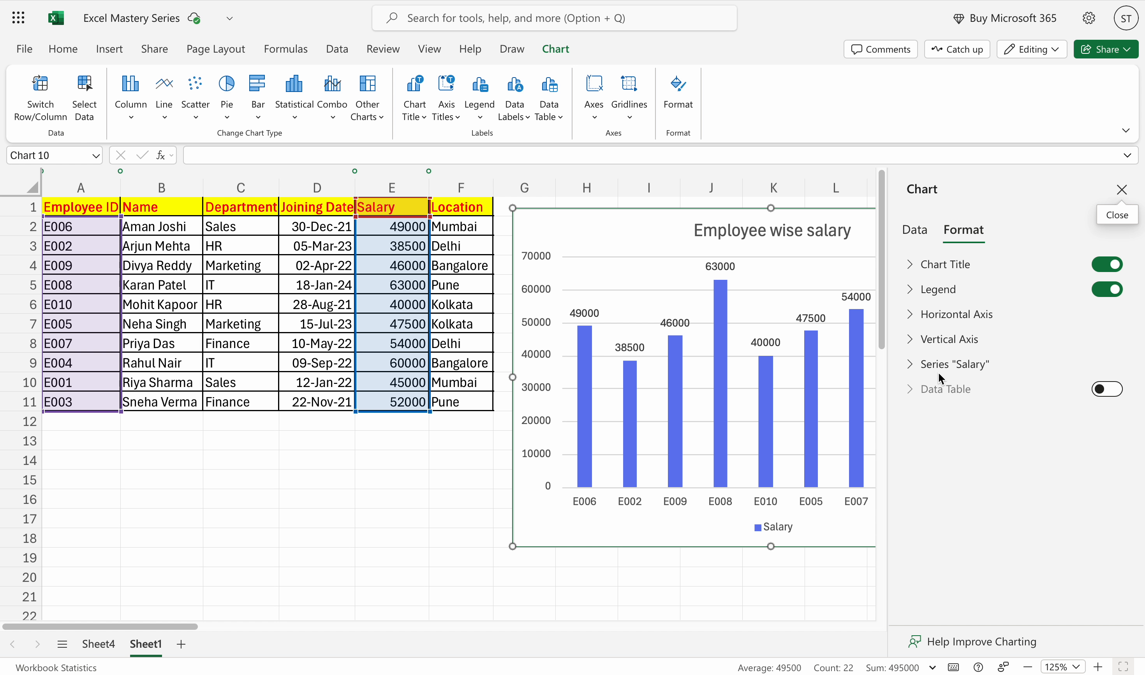
pyautogui.click(933, 364)
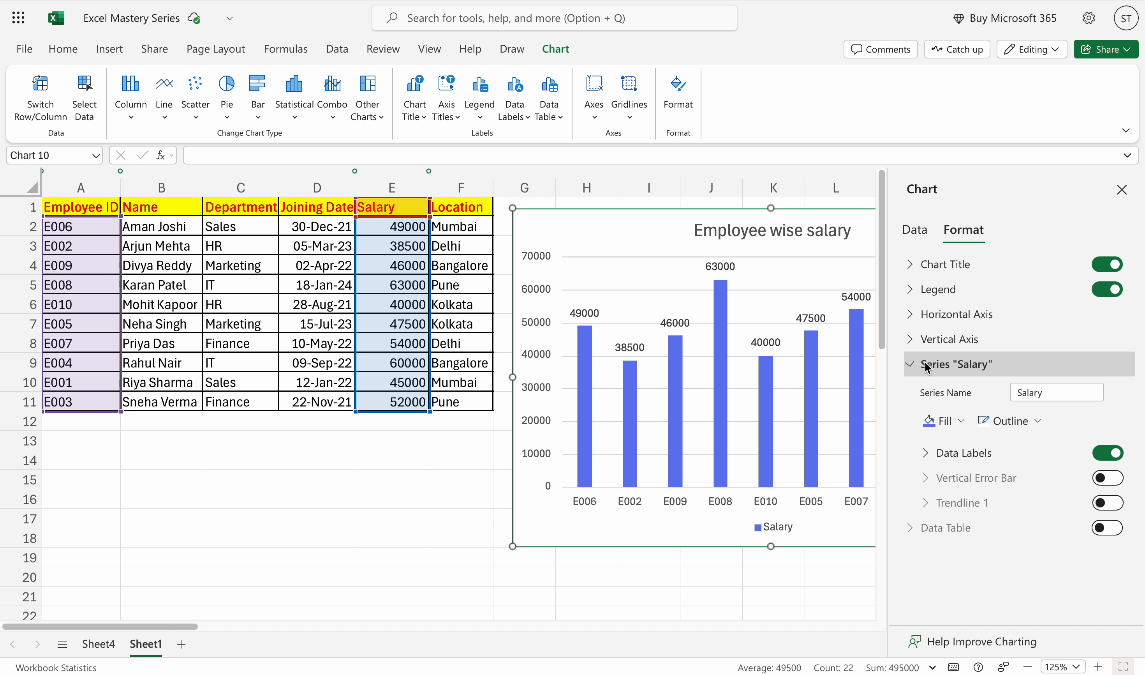
pyautogui.click(945, 420)
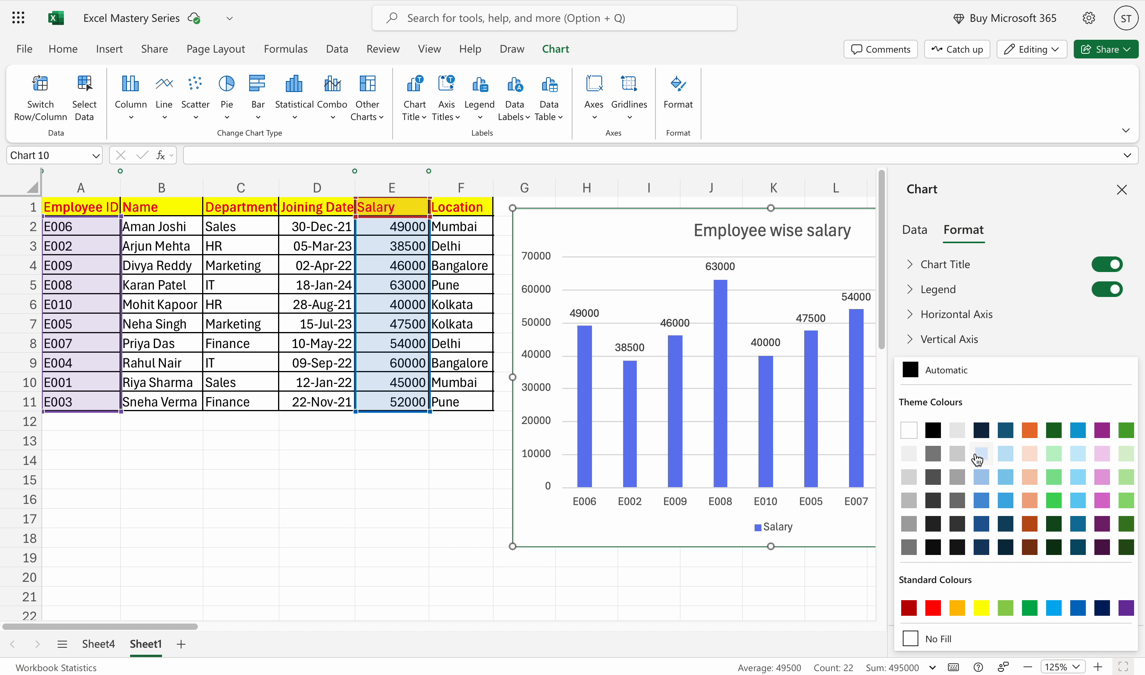
pyautogui.click(933, 433)
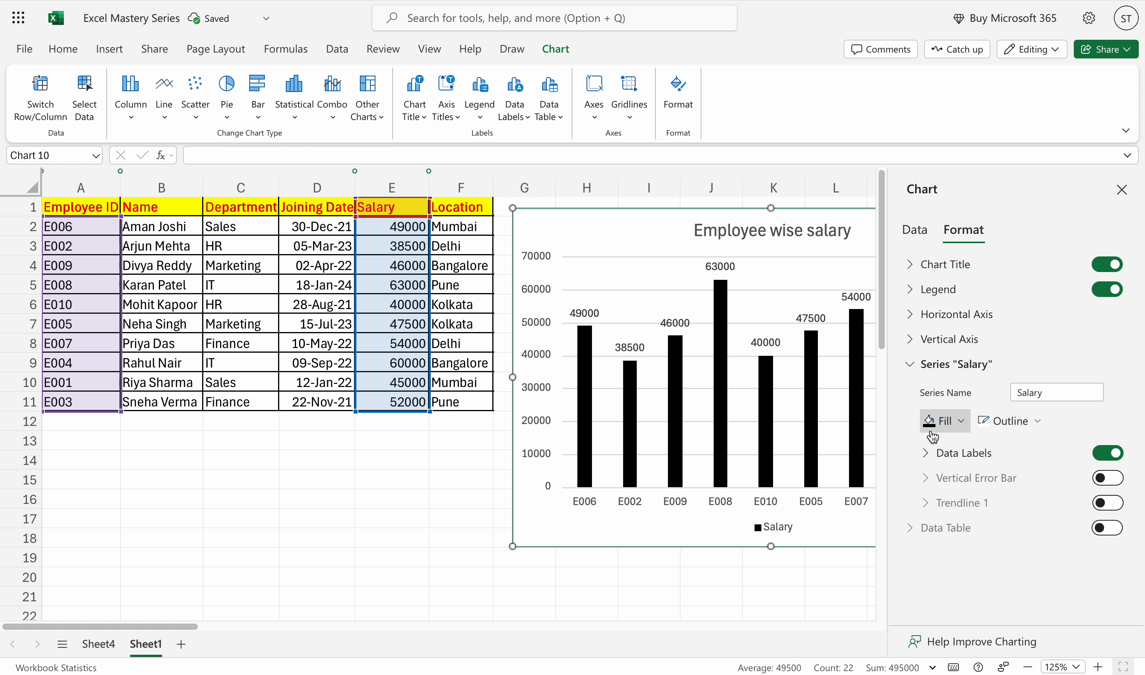
pyautogui.click(938, 420)
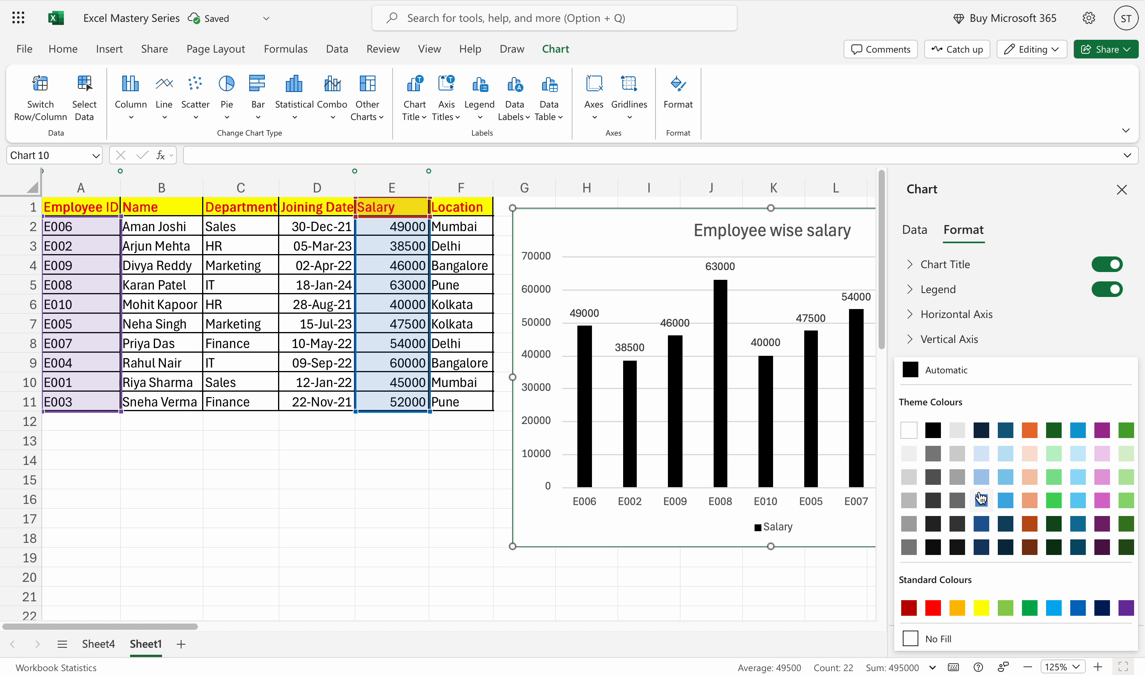
pyautogui.click(1003, 480)
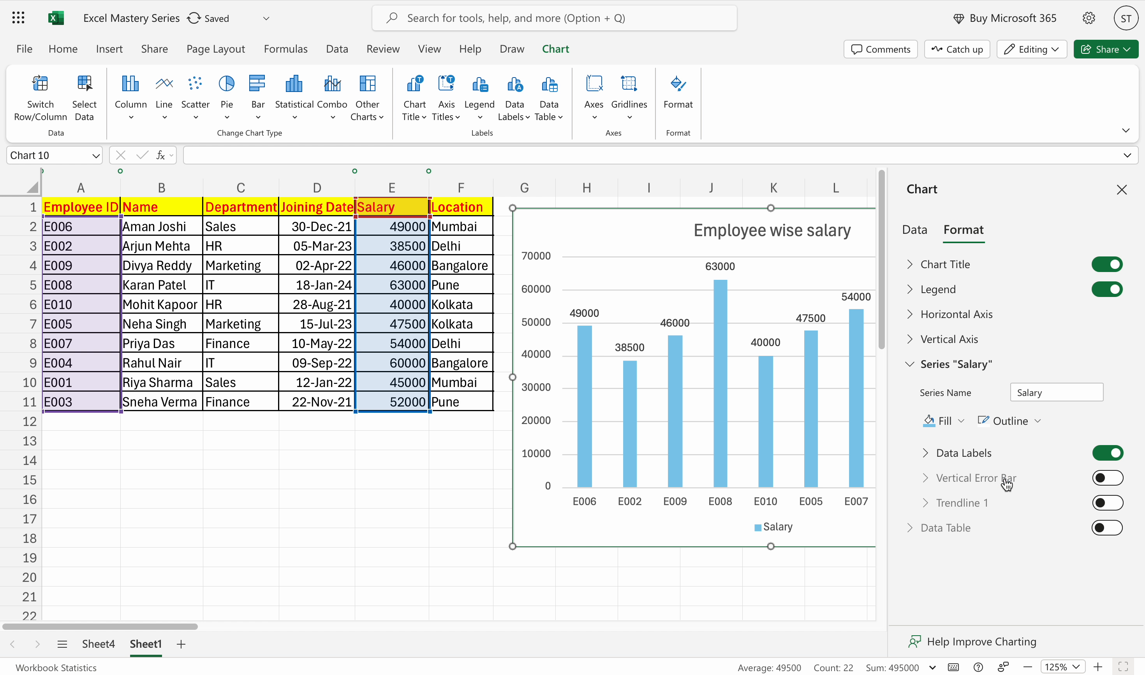
pyautogui.click(1011, 423)
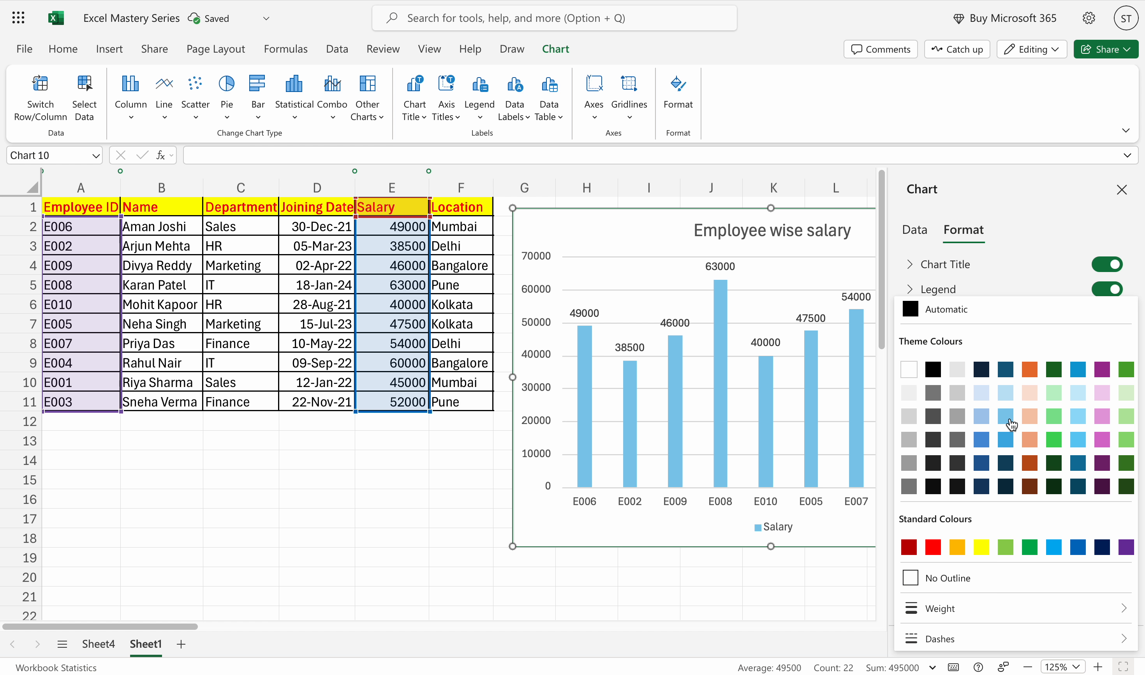
pyautogui.click(933, 369)
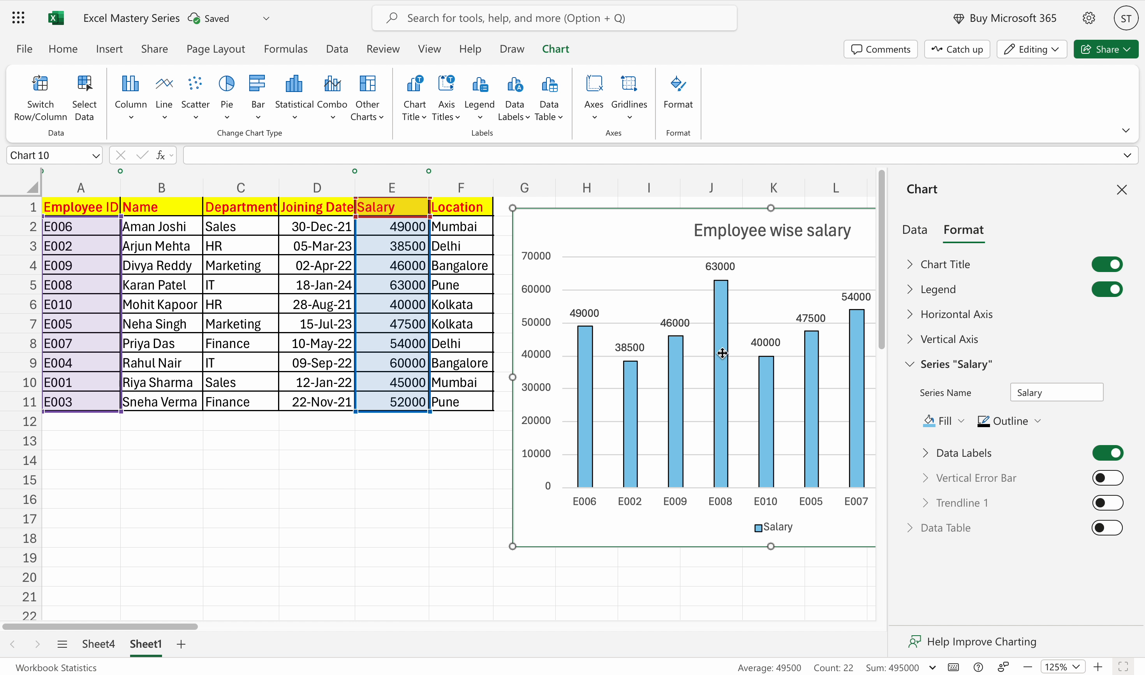
# Turn the chart title off and back on, and collapse its format settings.
pyautogui.click(1111, 268)
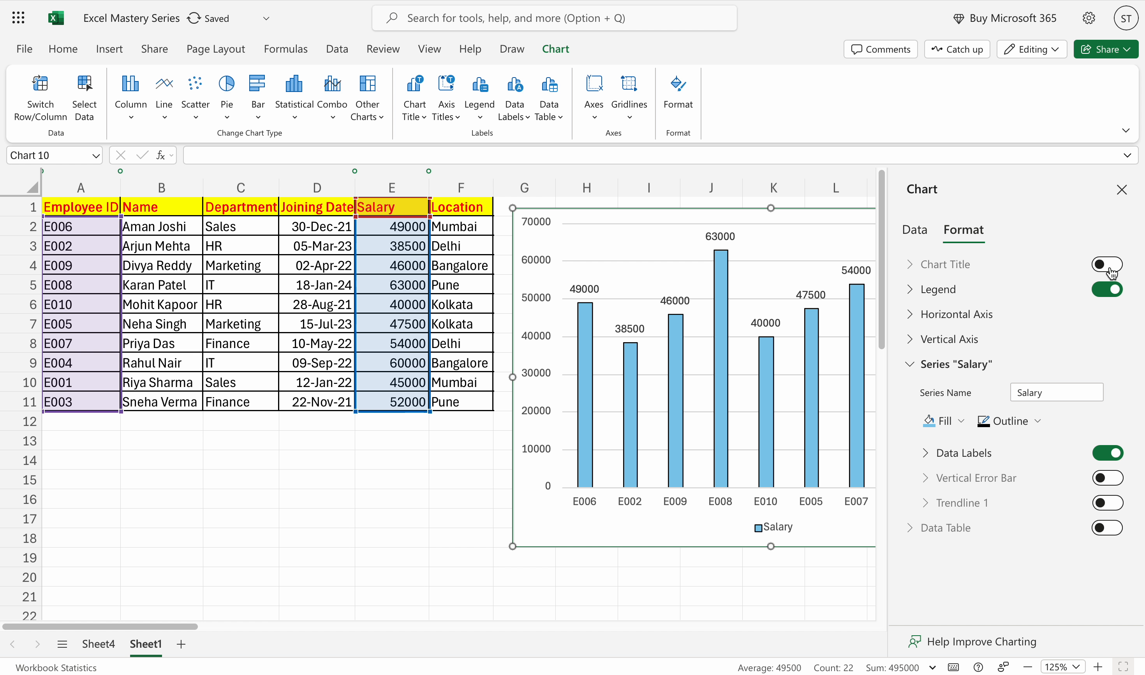
pyautogui.click(1111, 272)
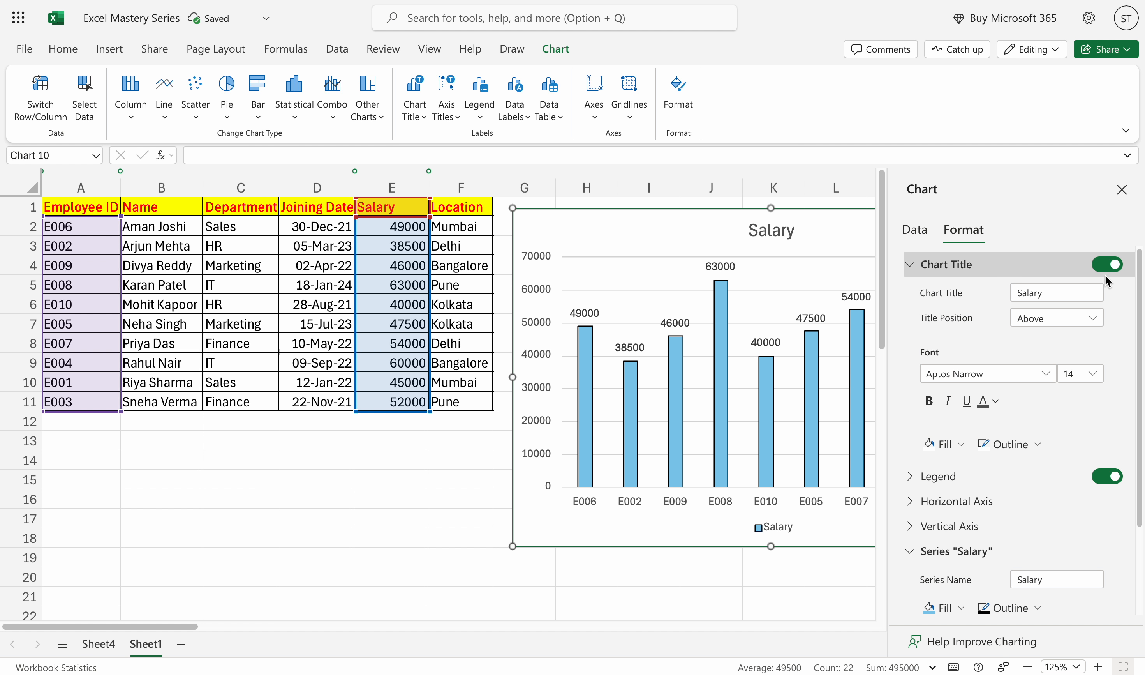
pyautogui.click(906, 266)
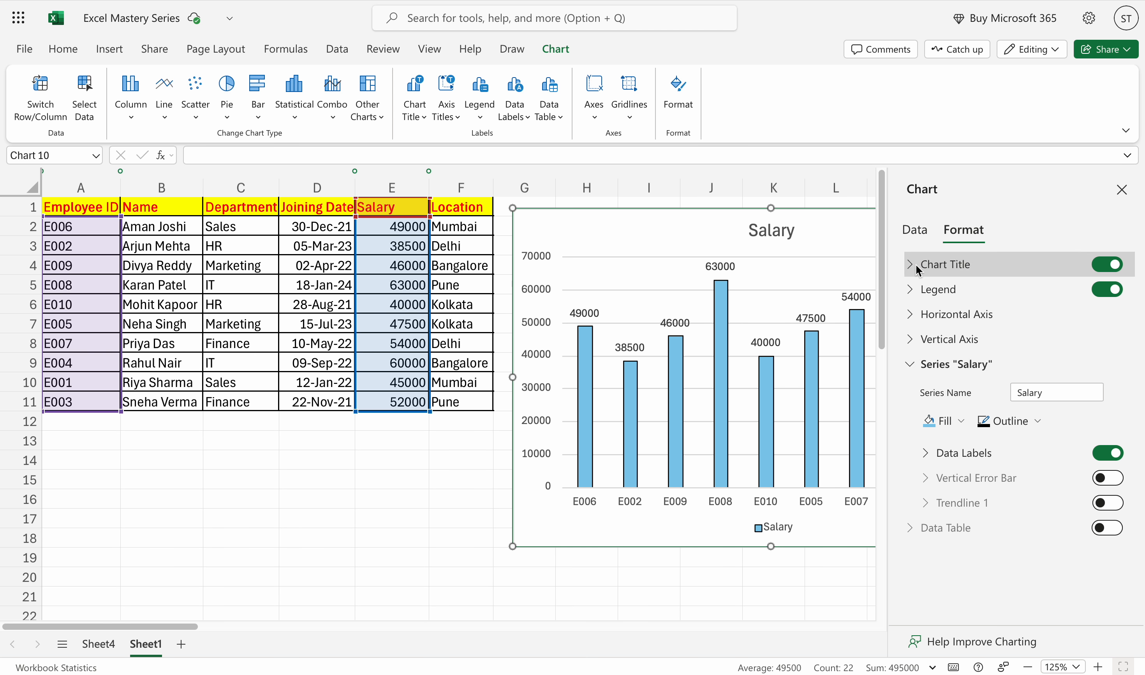
# Turn the salary chart's legend off and back on.
pyautogui.click(1103, 292)
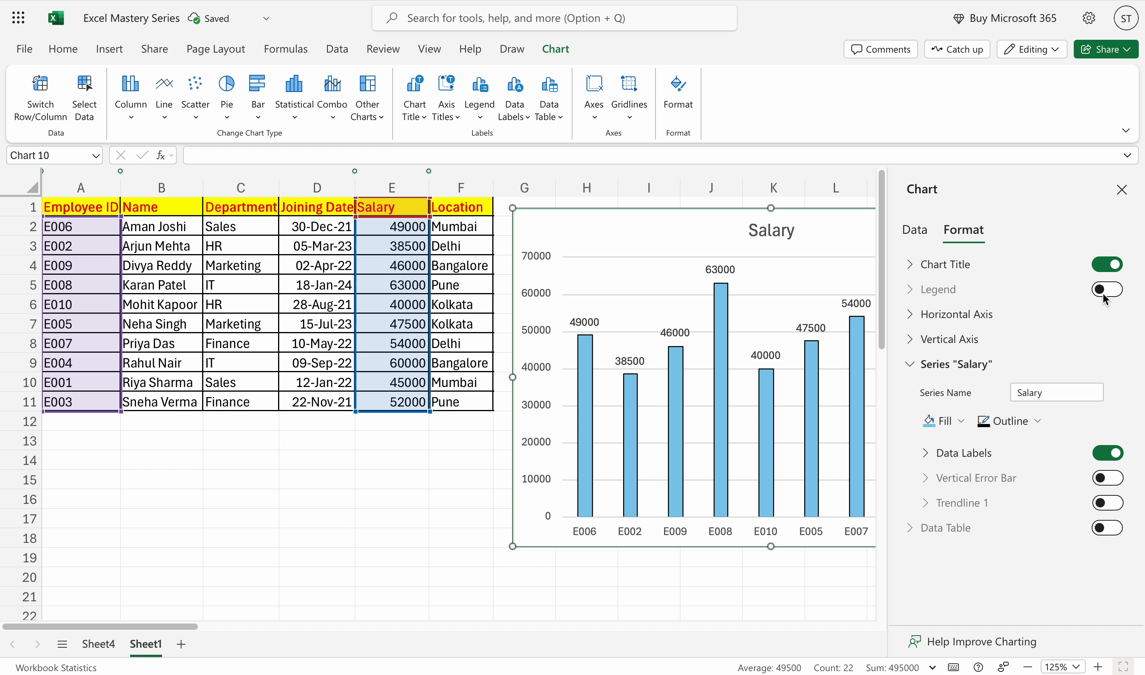
pyautogui.click(1103, 294)
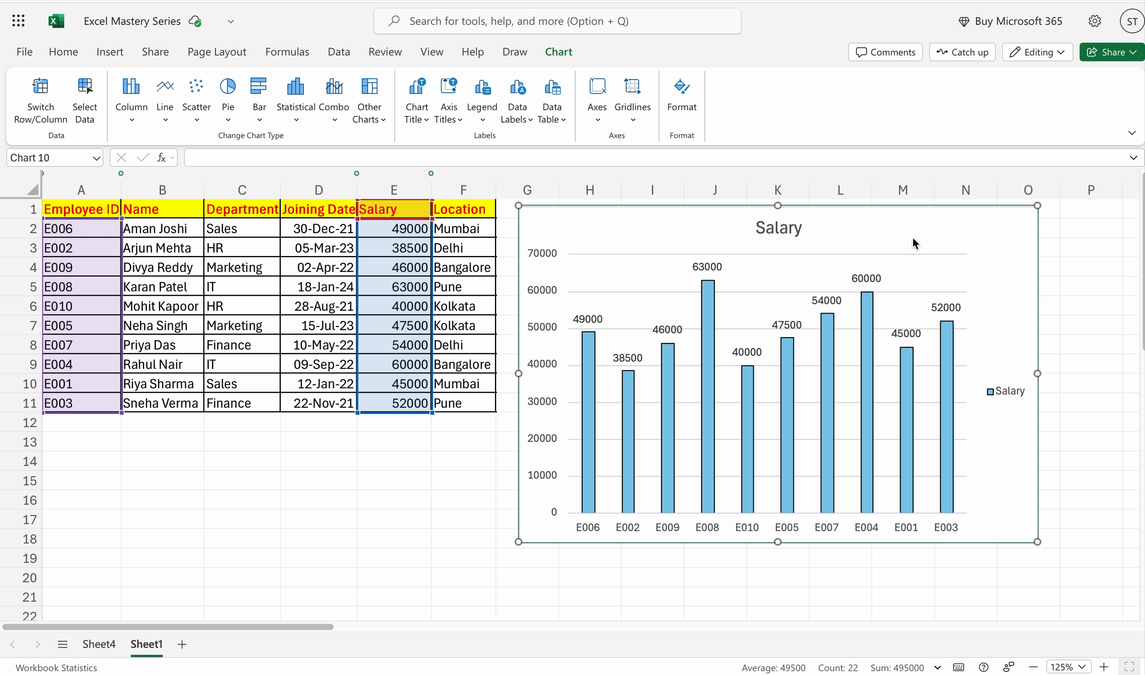
# Try the 2-D line and 2-D pie chart types on the salary chart.
pyautogui.click(172, 98)
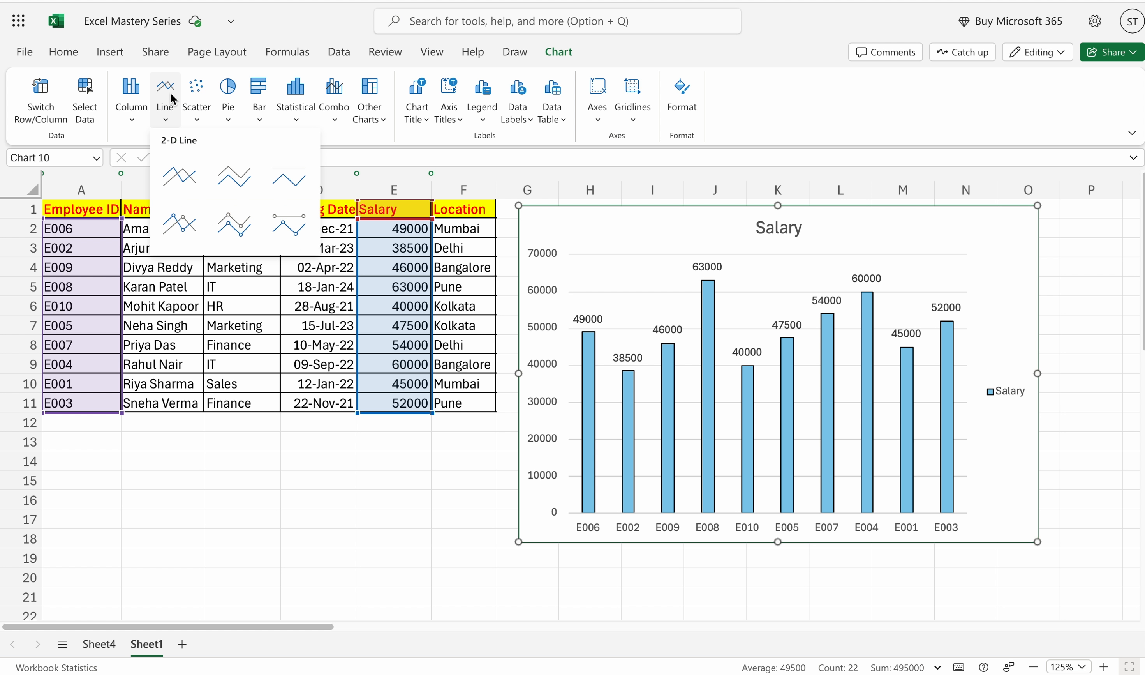
pyautogui.click(182, 184)
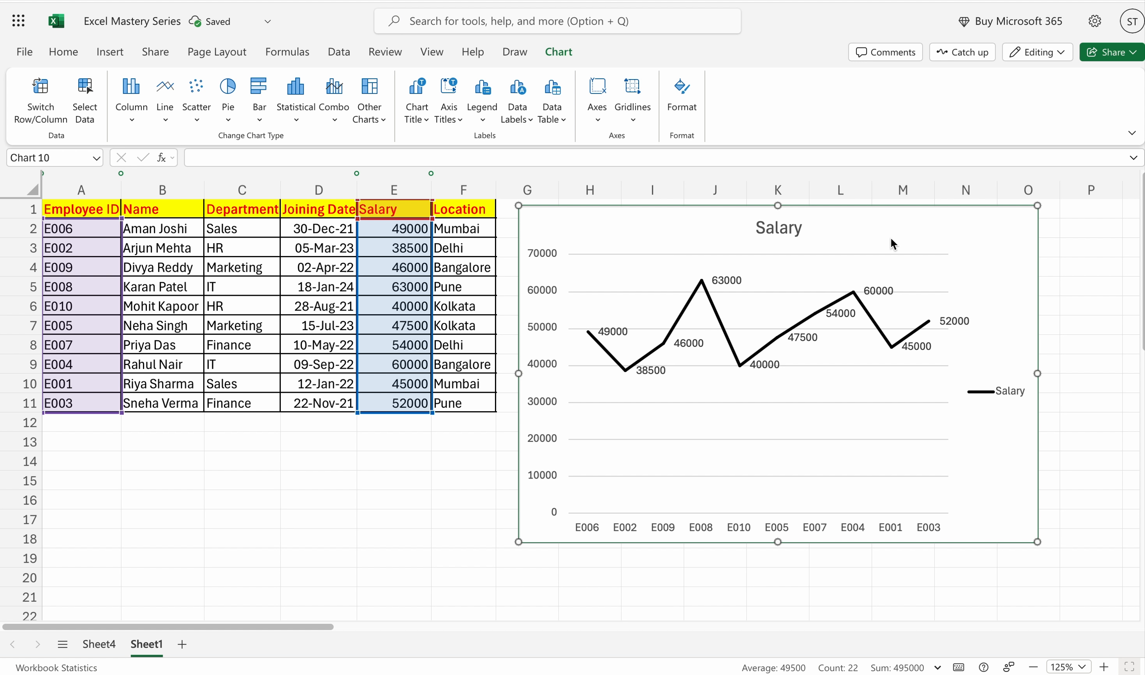
pyautogui.click(229, 90)
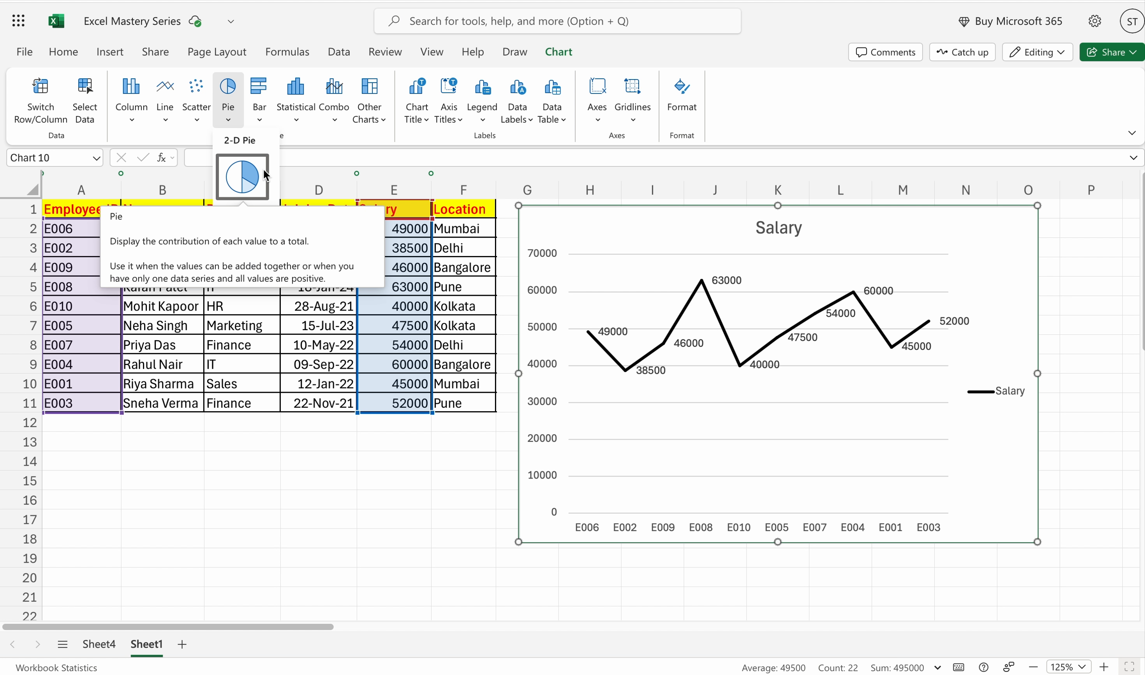
pyautogui.click(256, 179)
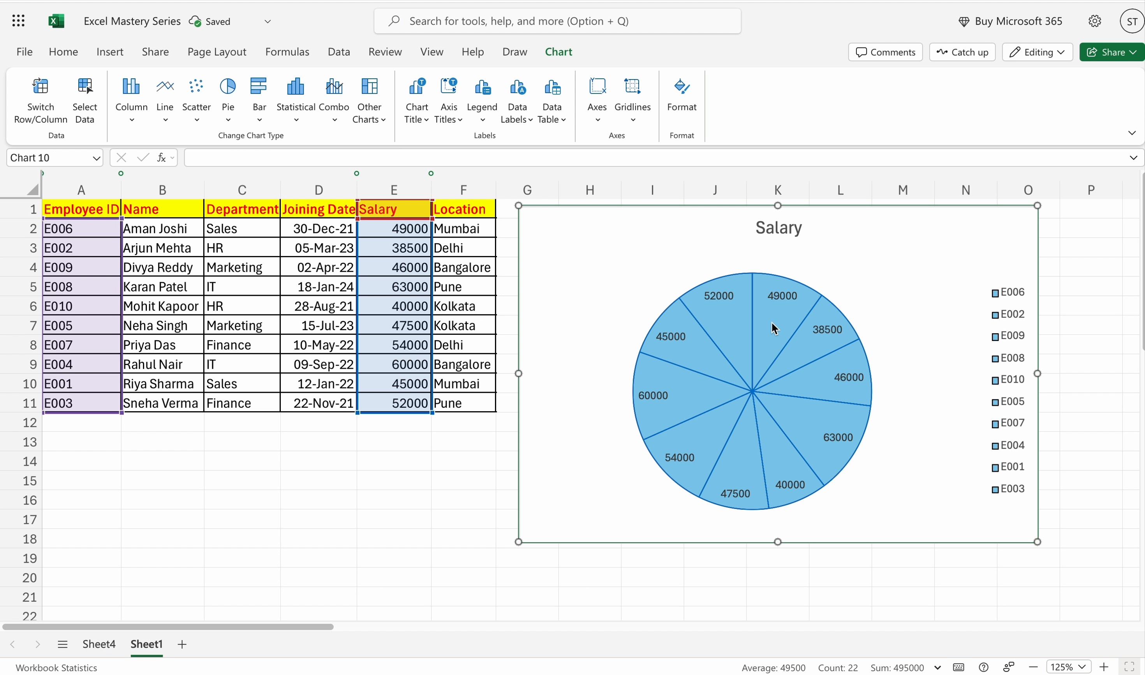
pyautogui.moveTo(771, 323)
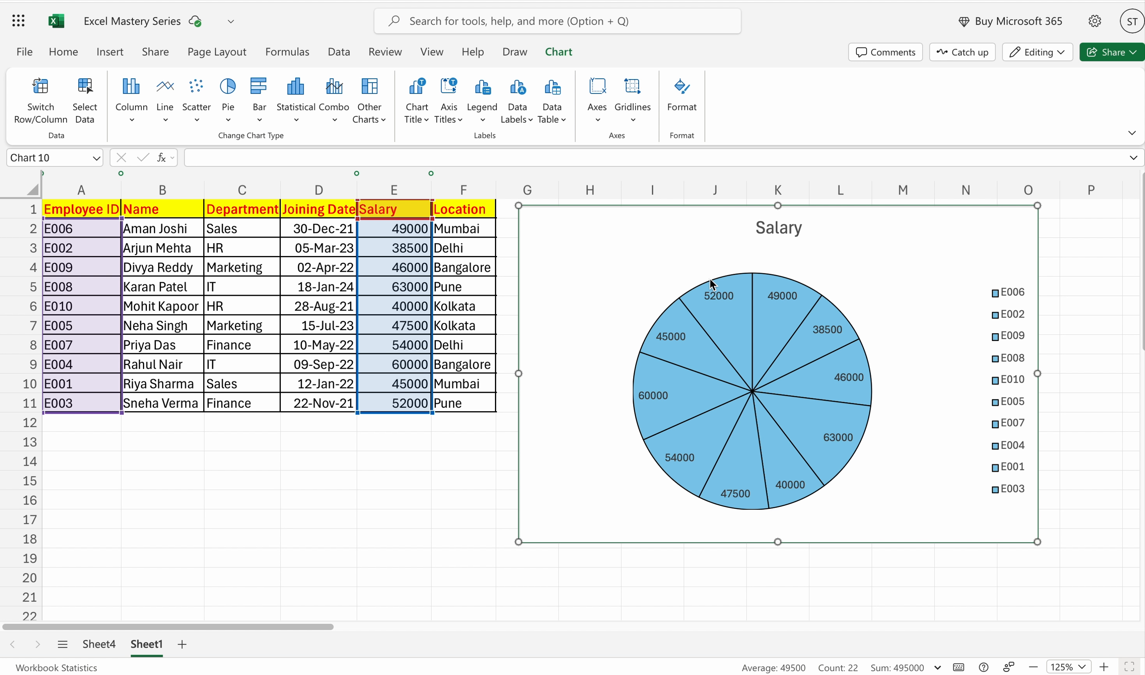
pyautogui.moveTo(834, 314)
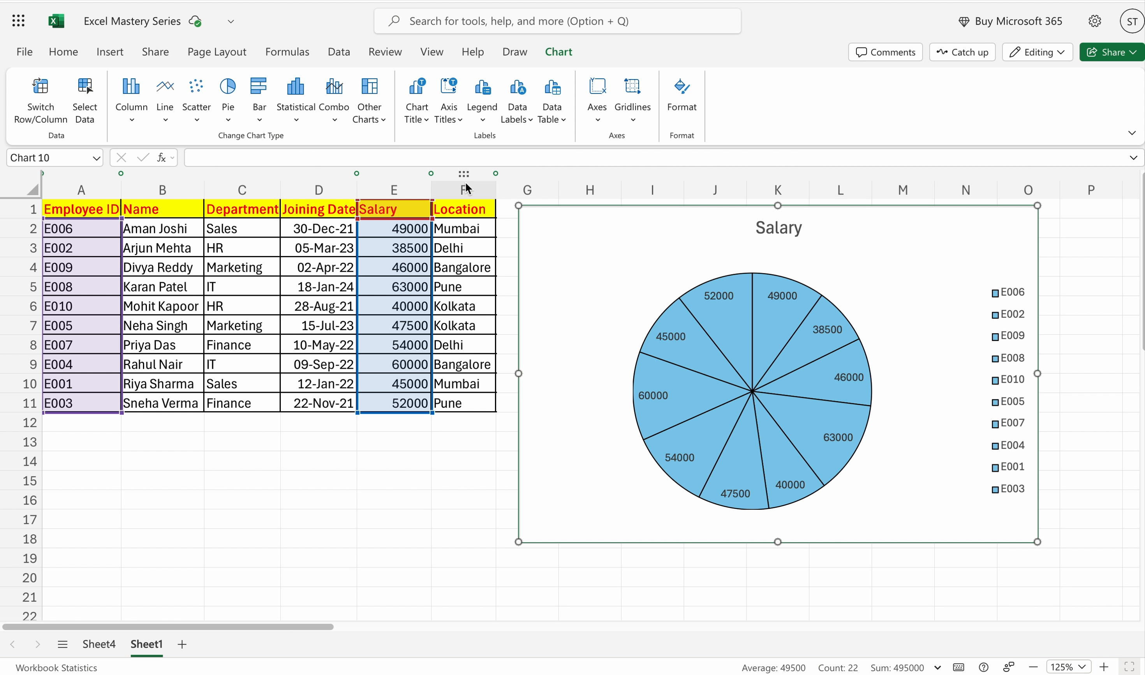
# Try the 2-D clustered bar and area chart types on the salary chart.
pyautogui.click(261, 120)
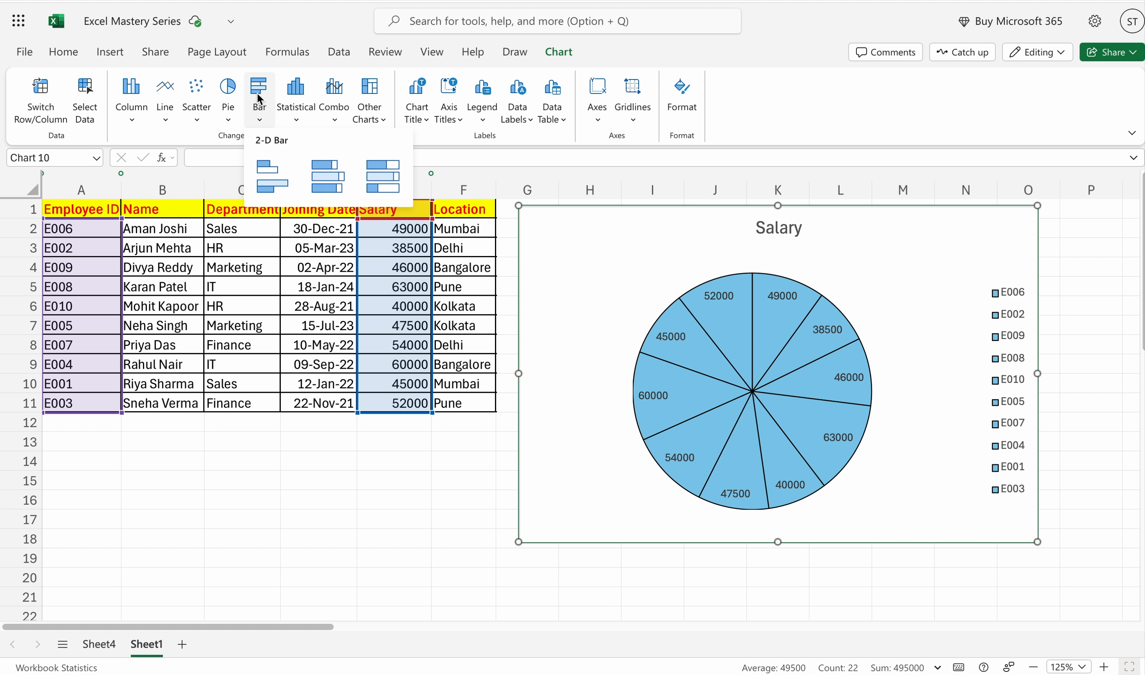
pyautogui.click(276, 182)
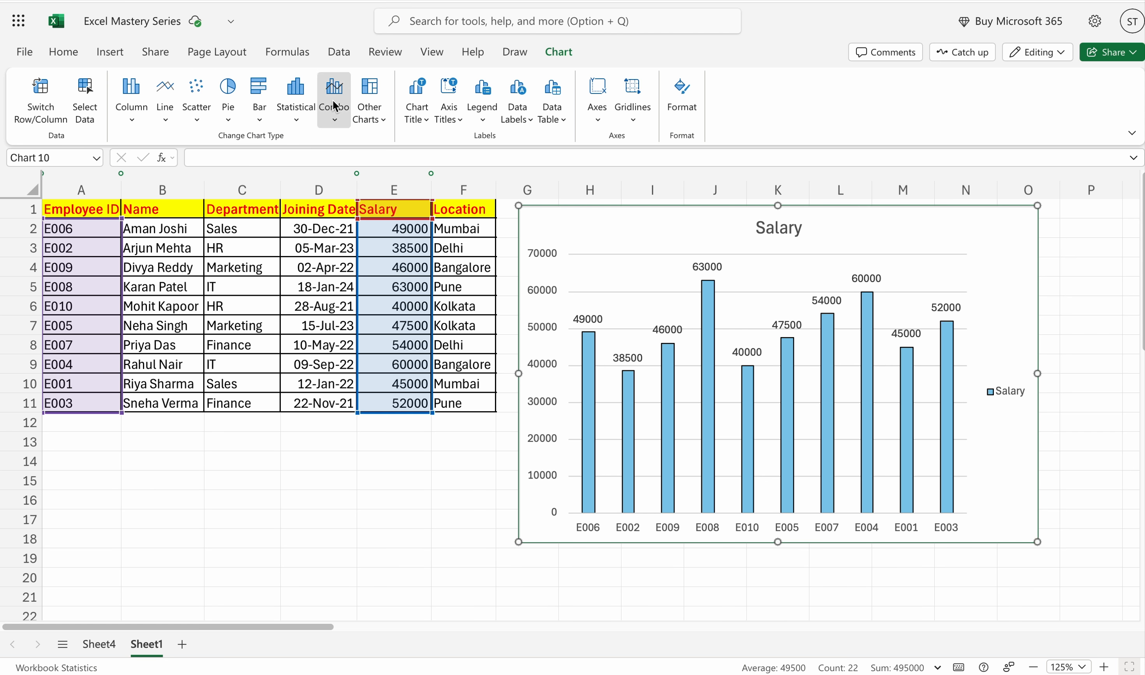
pyautogui.click(335, 116)
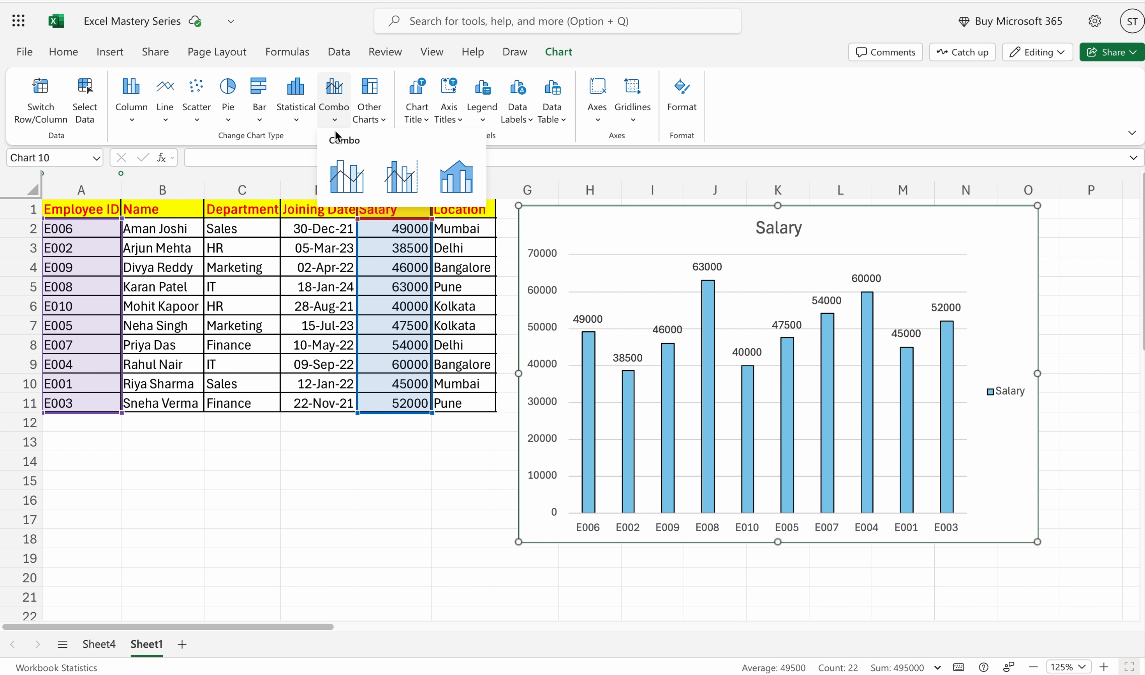
pyautogui.click(372, 101)
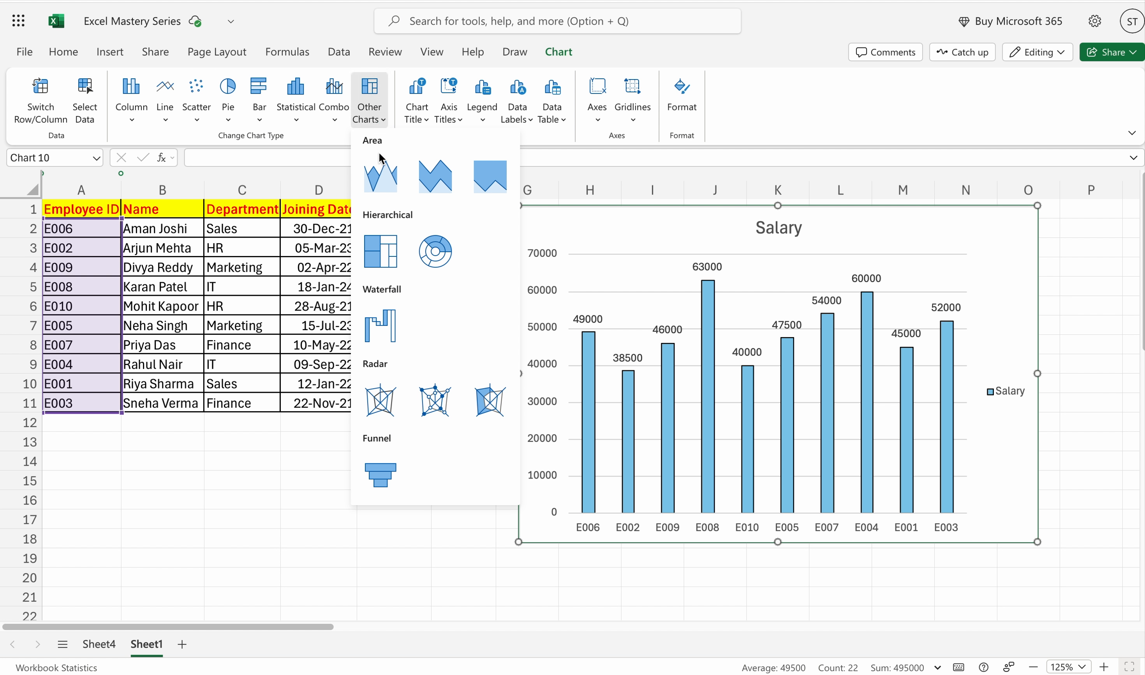
pyautogui.click(378, 179)
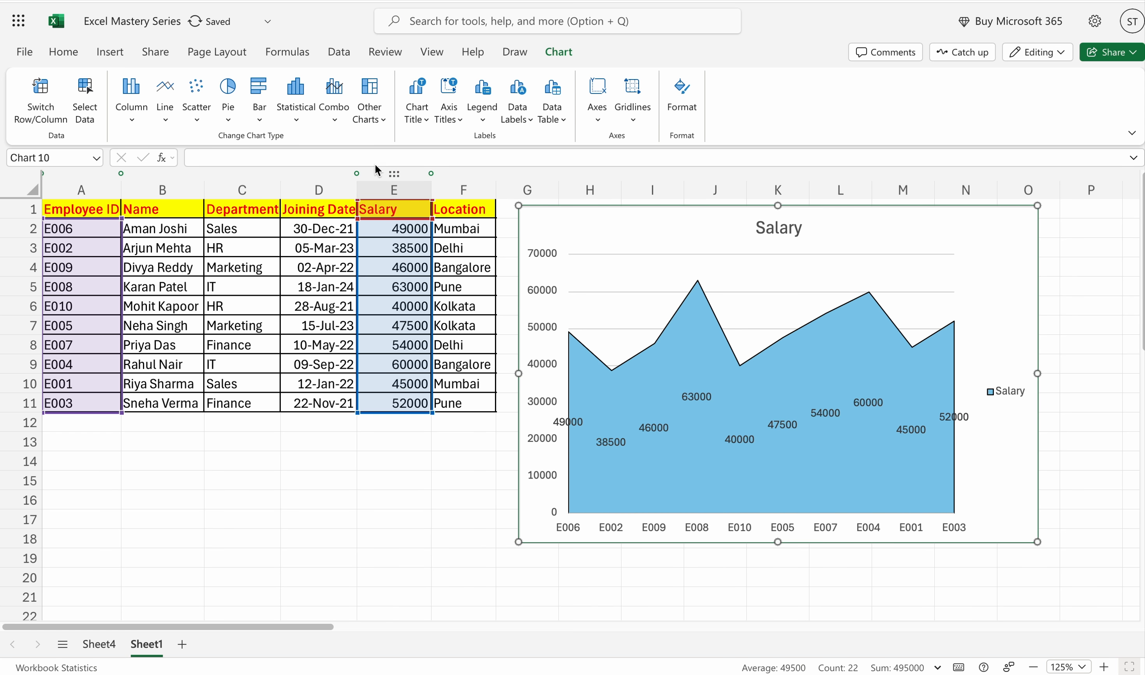
# Try the treemap, waterfall and radar chart types on the salary chart.
pyautogui.click(382, 90)
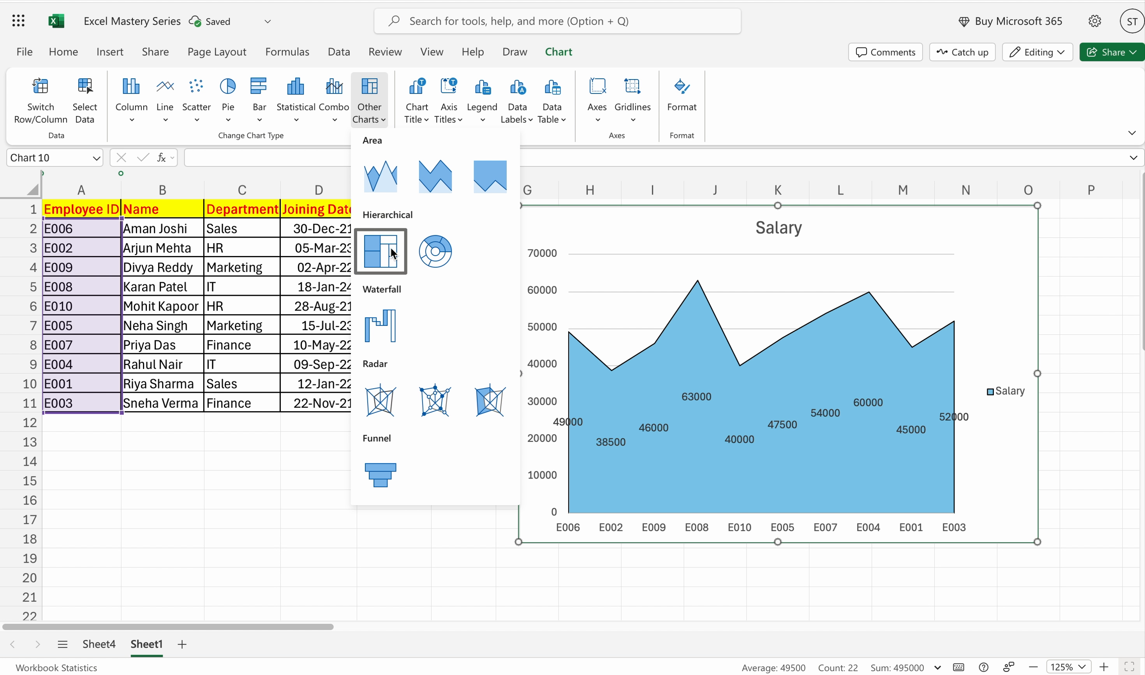
pyautogui.click(389, 258)
pyautogui.click(370, 95)
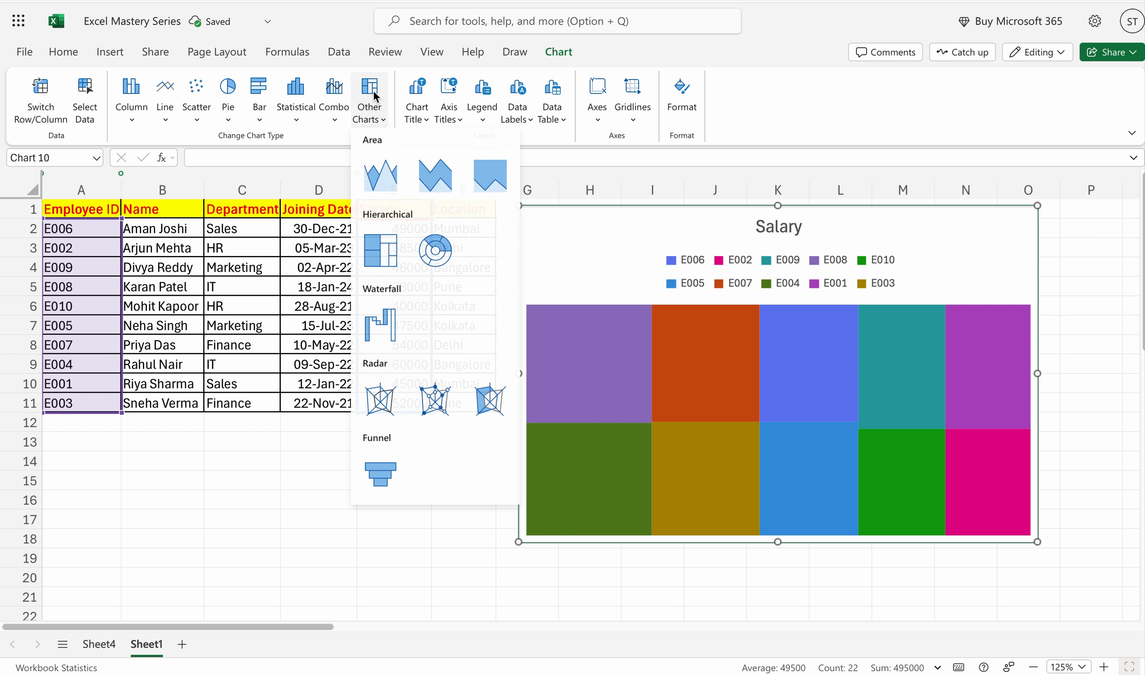
pyautogui.click(391, 315)
pyautogui.click(370, 95)
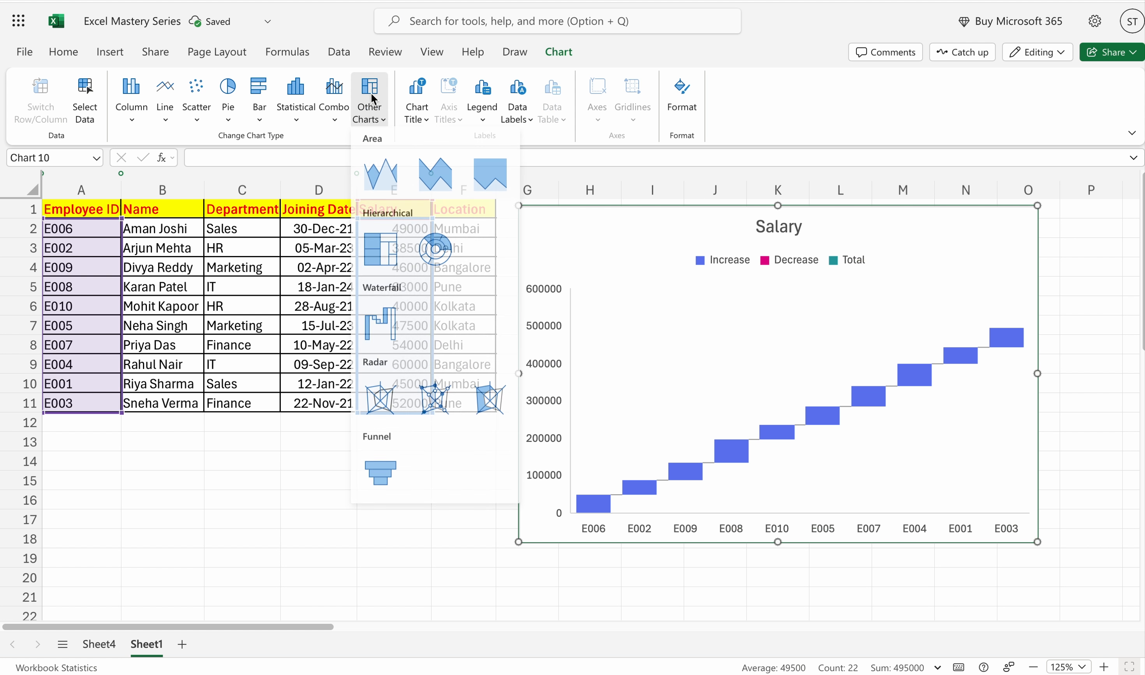
pyautogui.click(380, 401)
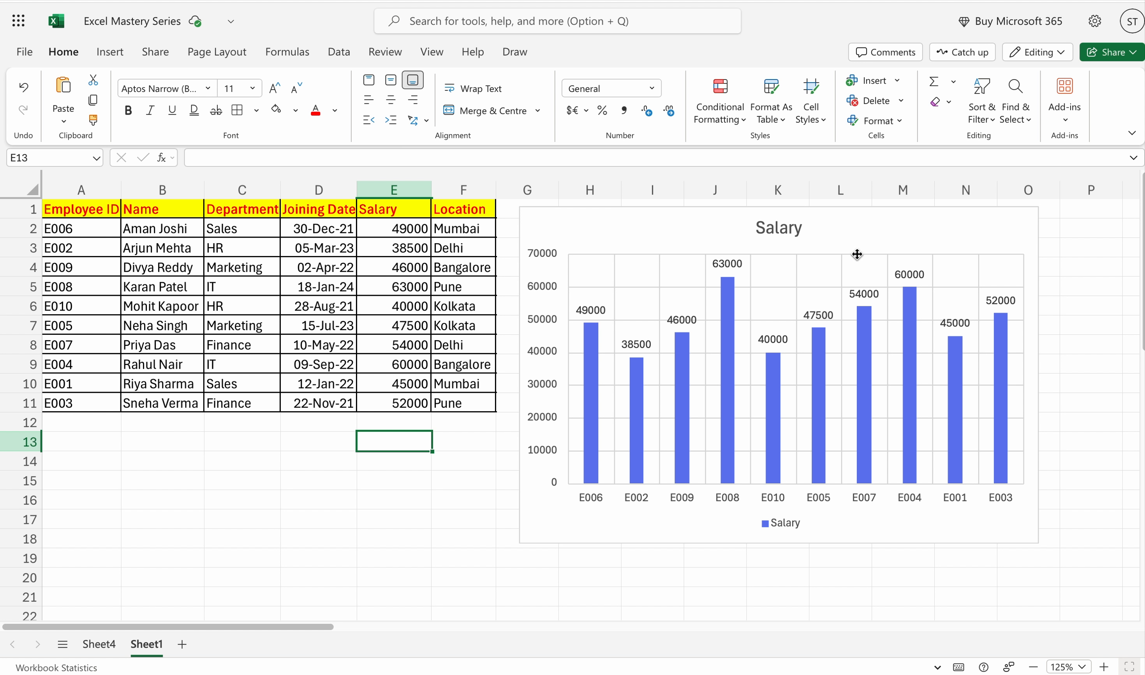
# Set the first employee's salary in cell E2 to 51000.
pyautogui.click(423, 231)
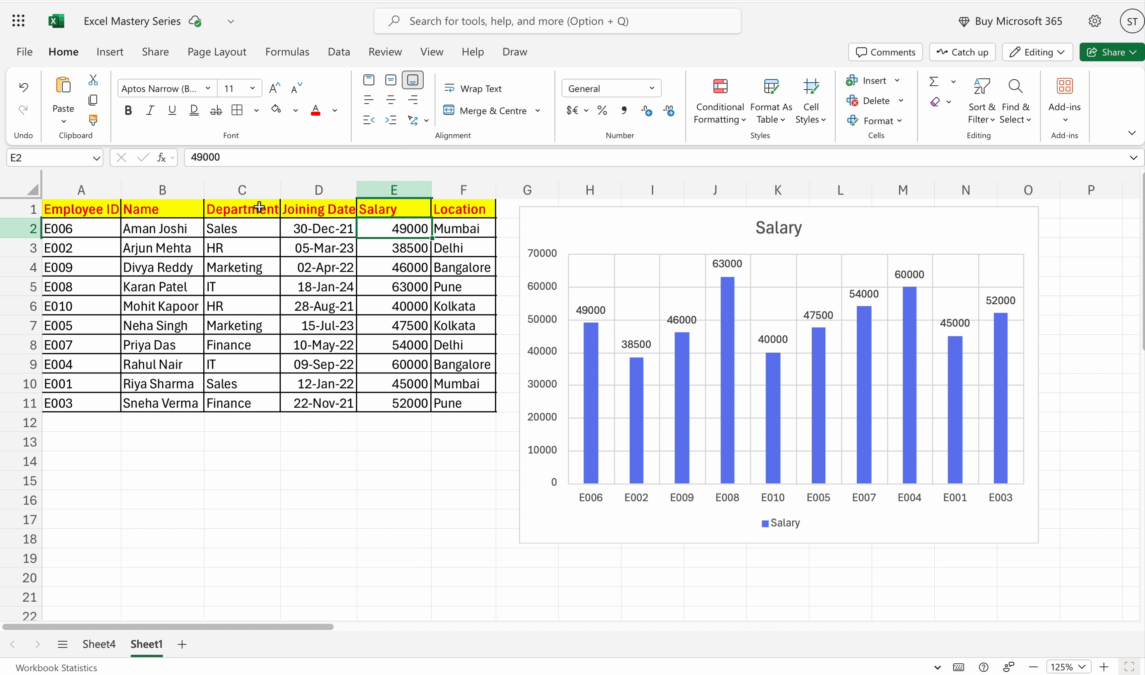
pyautogui.click(244, 156)
pyautogui.press('BackSpace')
pyautogui.press('BackSpace')
pyautogui.press('BackSpace')
pyautogui.press('BackSpace')
pyautogui.press('BackSpace')
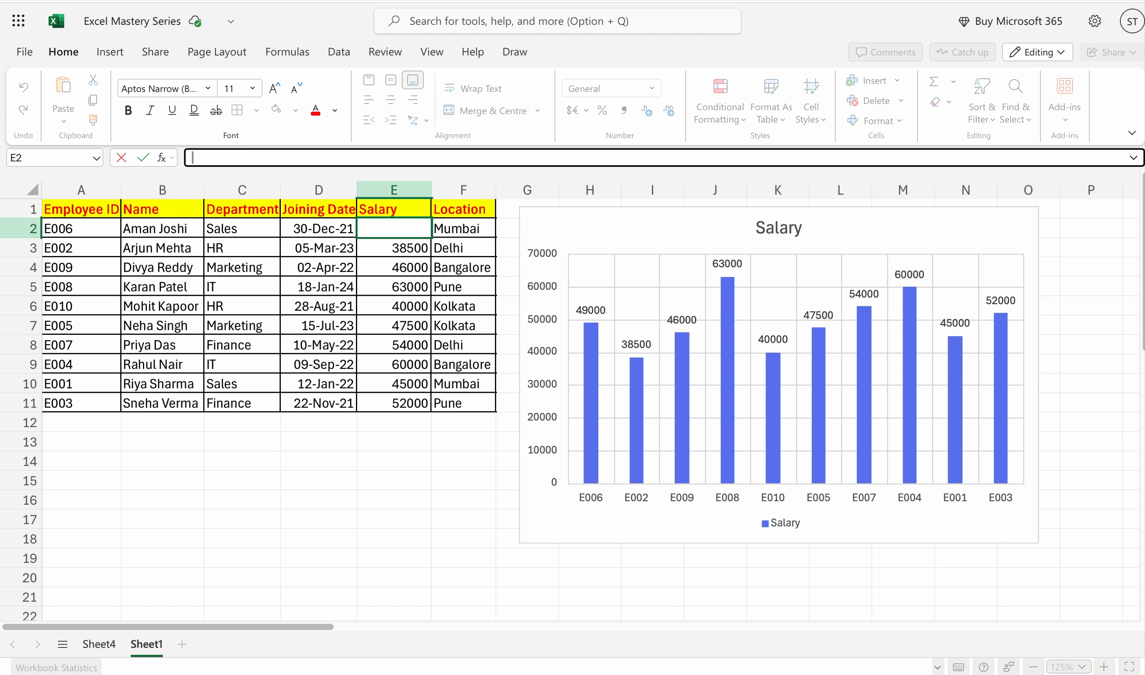
pyautogui.write('51000')
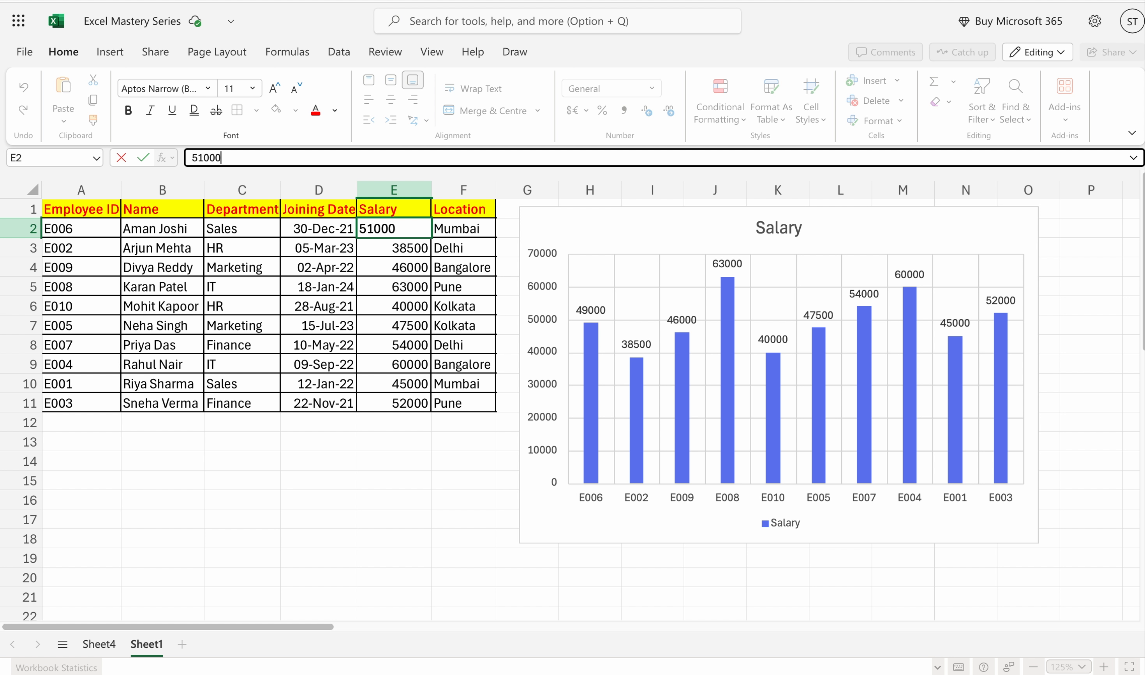
pyautogui.press('Return')
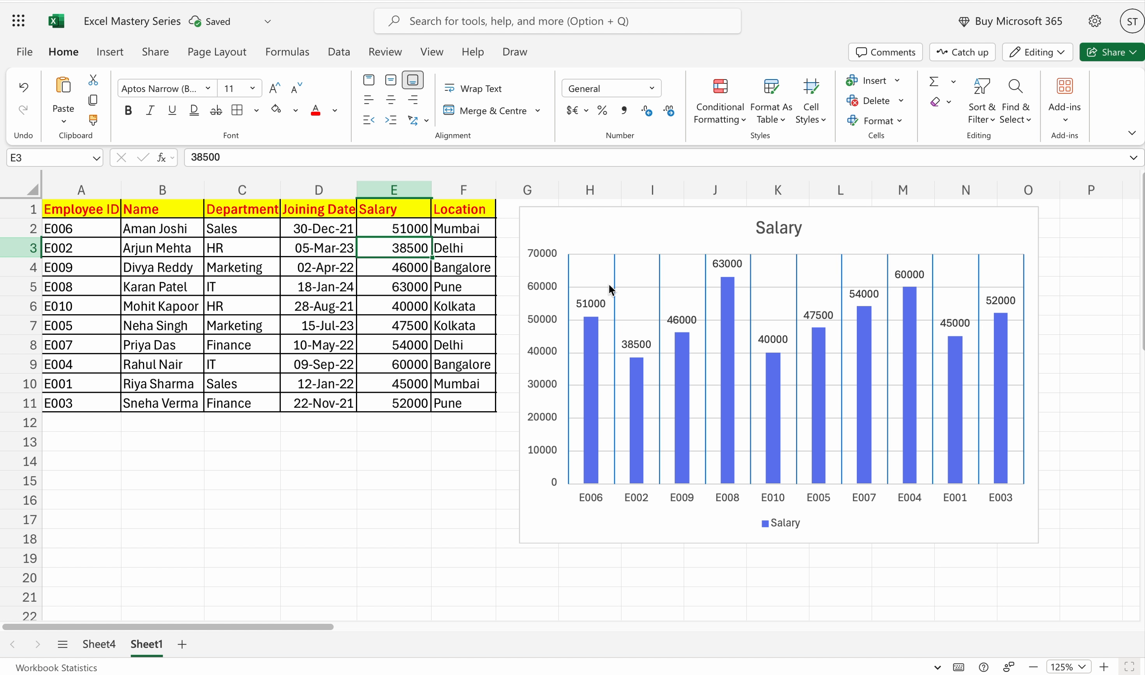
# Replace the employee ID in cell A2 with a new employee ID.
pyautogui.click(97, 229)
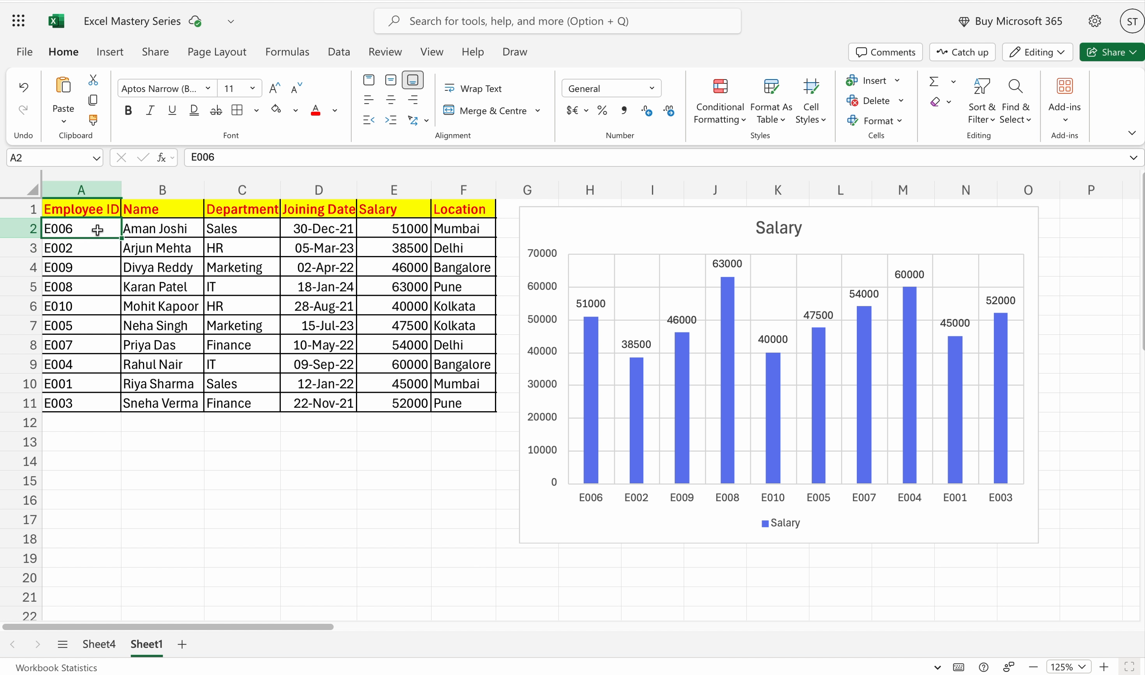
pyautogui.click(222, 157)
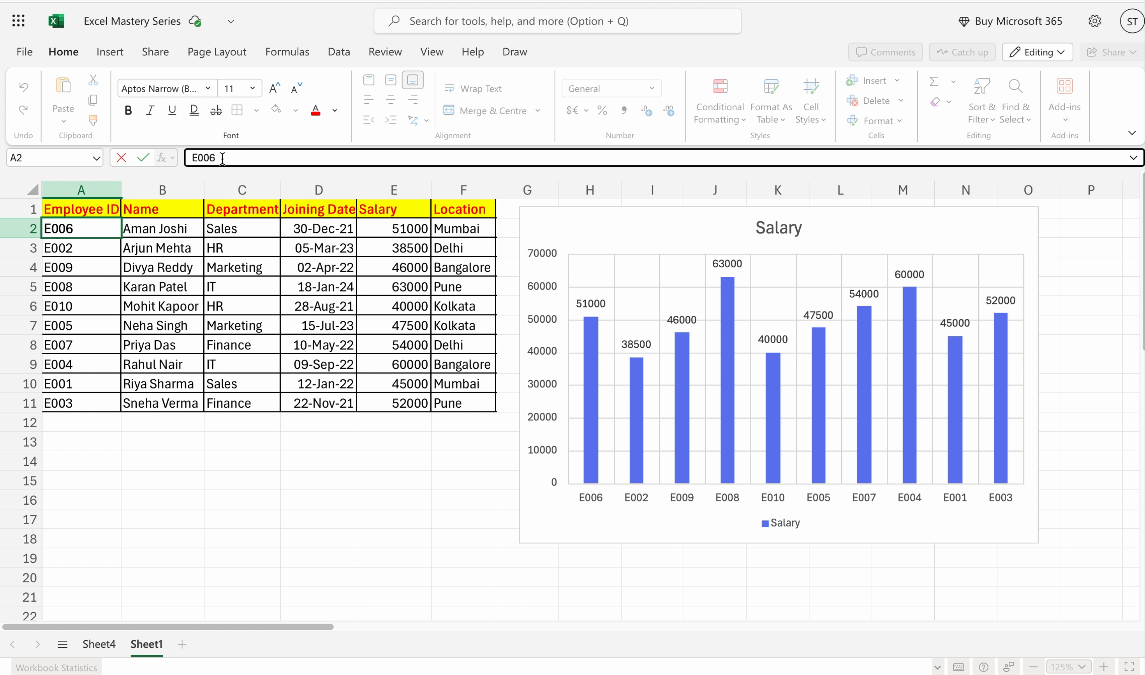
pyautogui.press('BackSpace')
pyautogui.press('BackSpace')
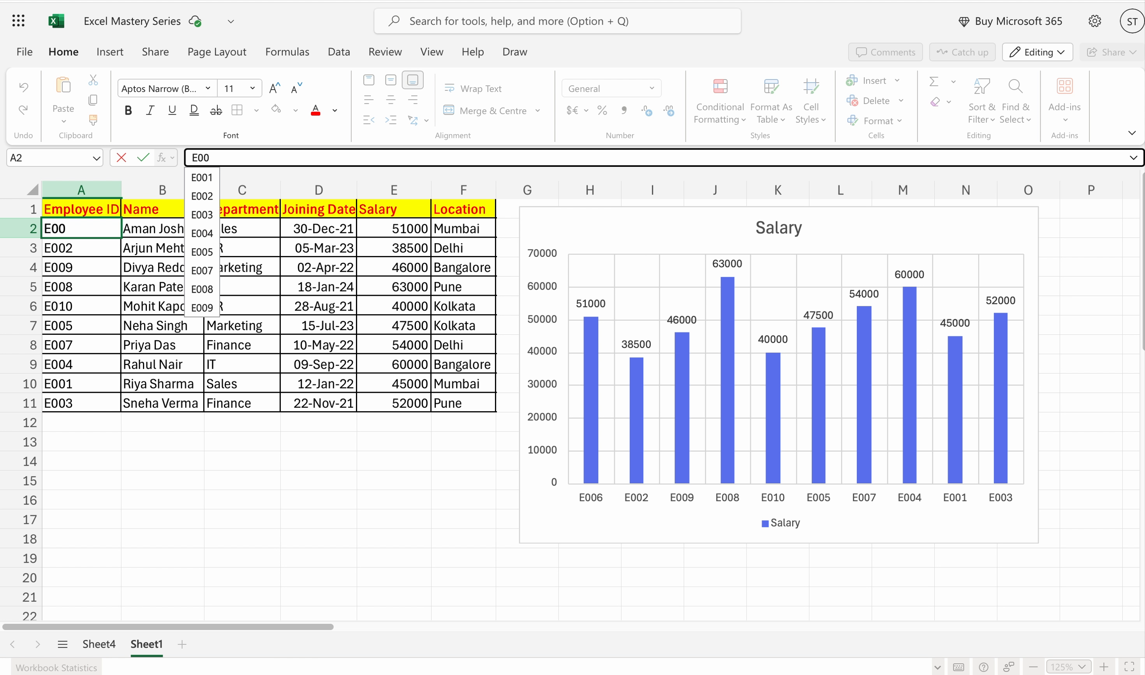
pyautogui.write('11')
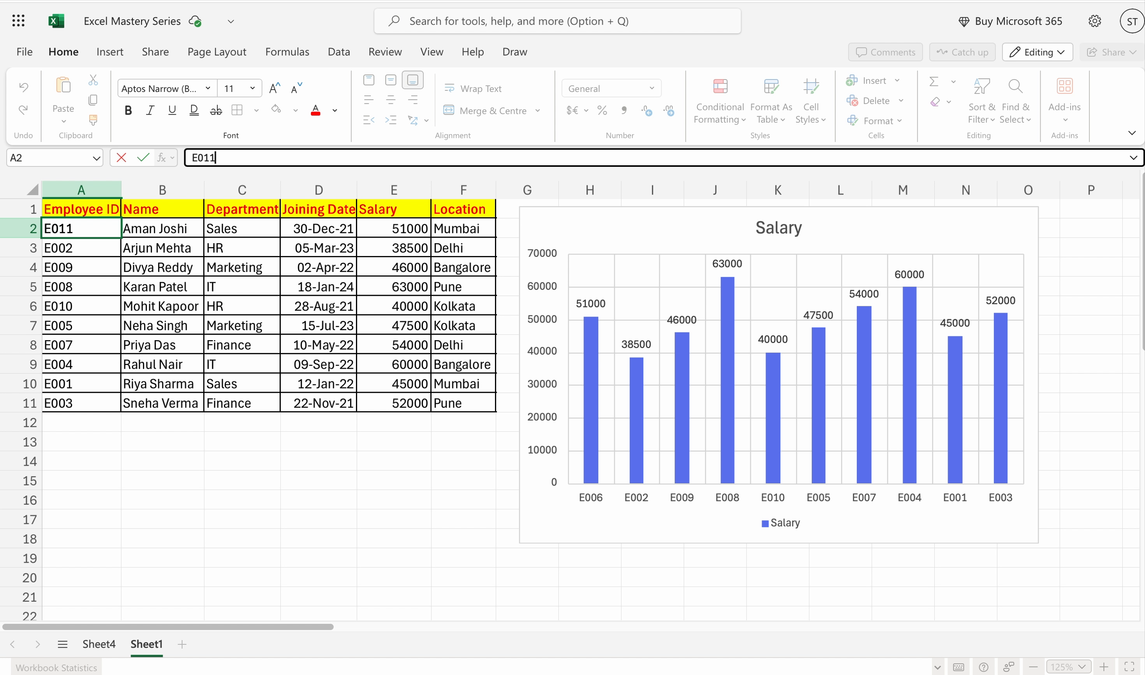
pyautogui.press('Return')
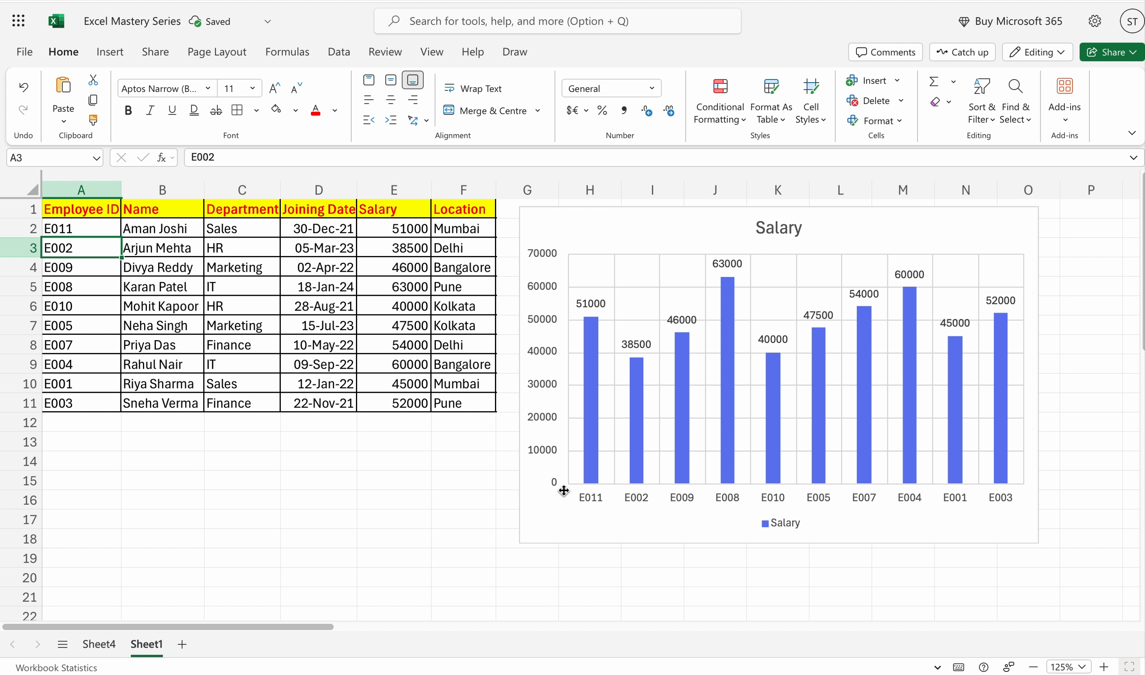